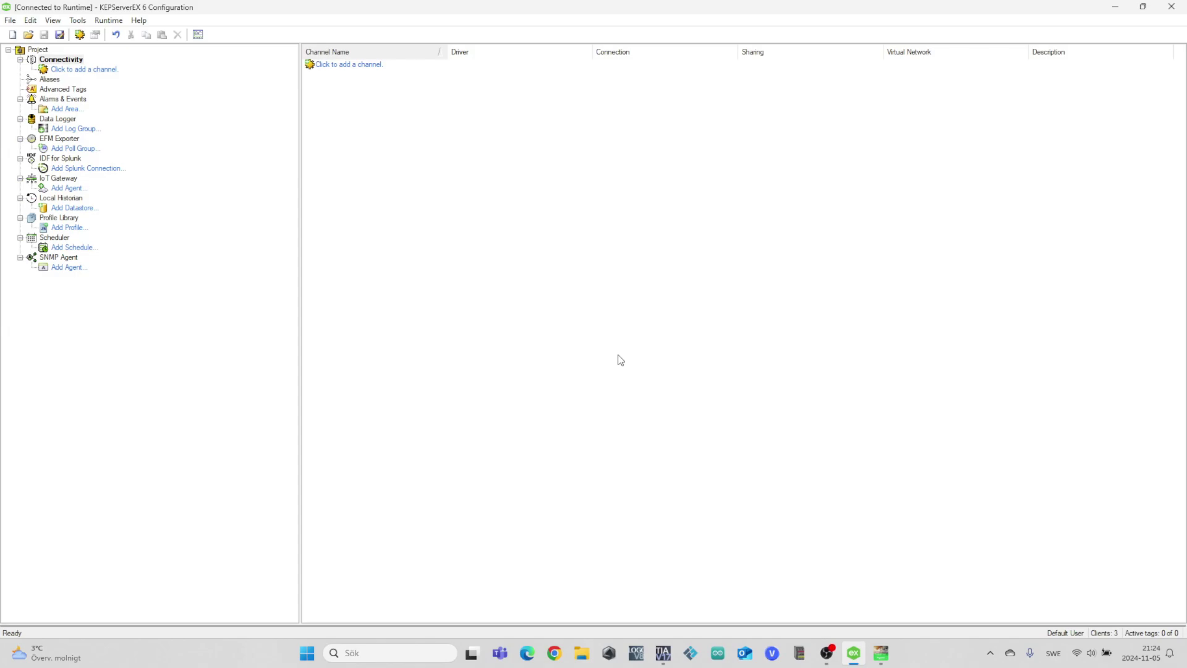
Start a Siemens TCP/IP Ethernet channel and name it 'S7-1200 PLC'.
{"action": "left_click", "coordinate": [101, 70]}
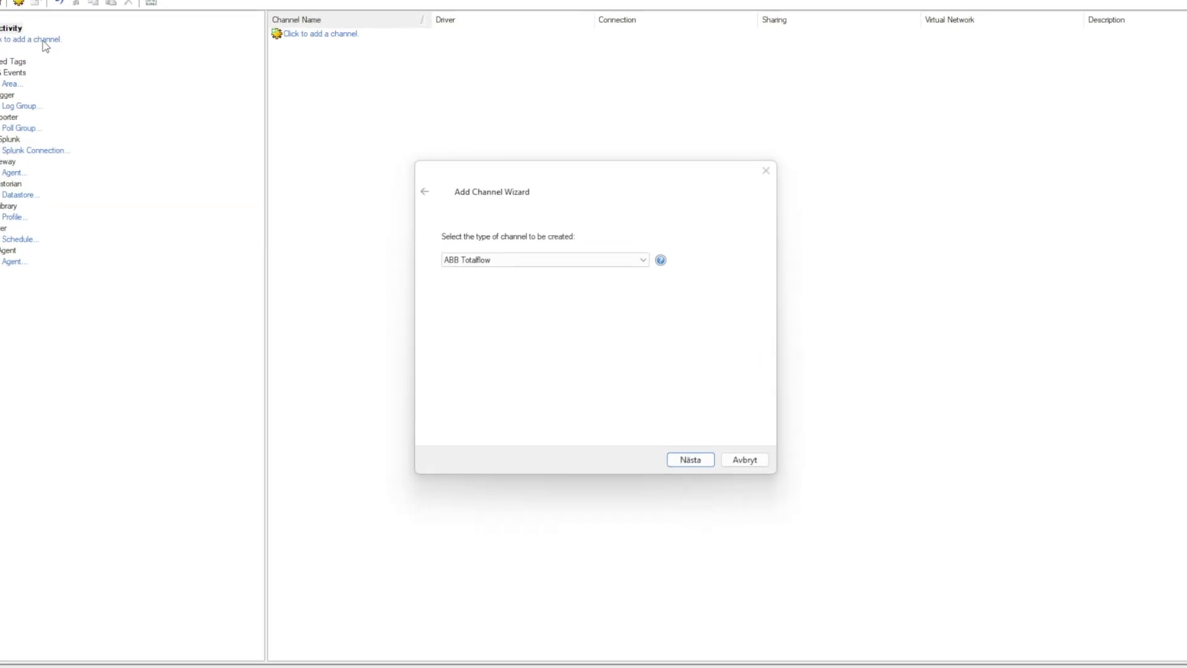
{"action": "left_click", "coordinate": [643, 261]}
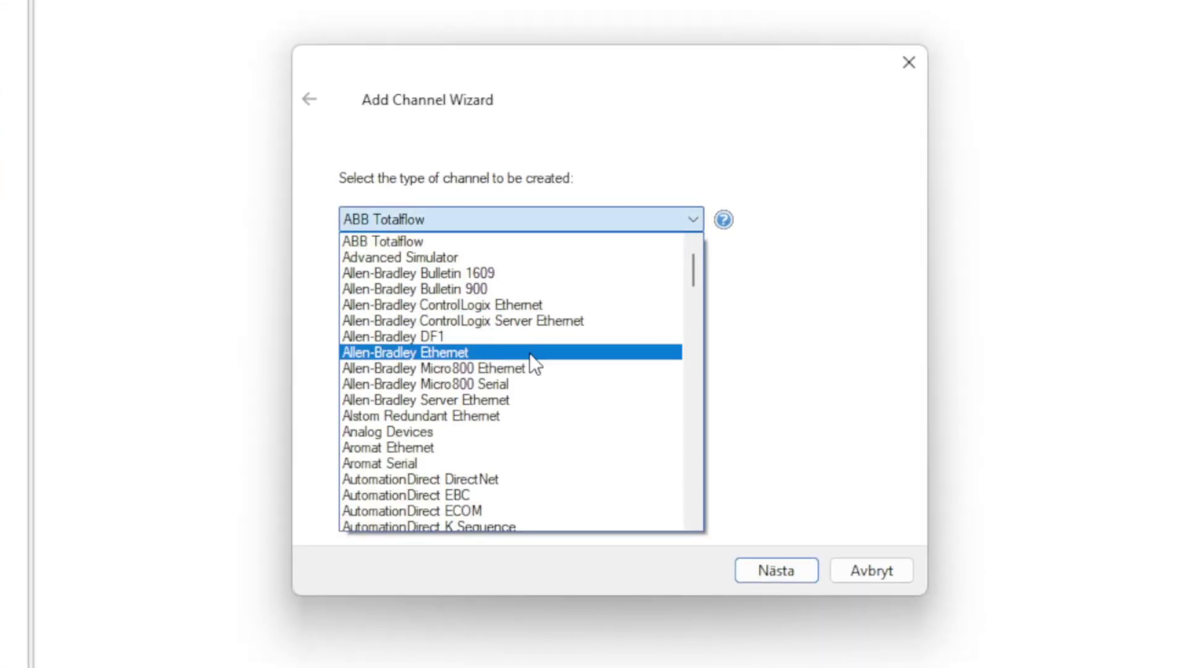
{"action": "type", "text": "sc"}
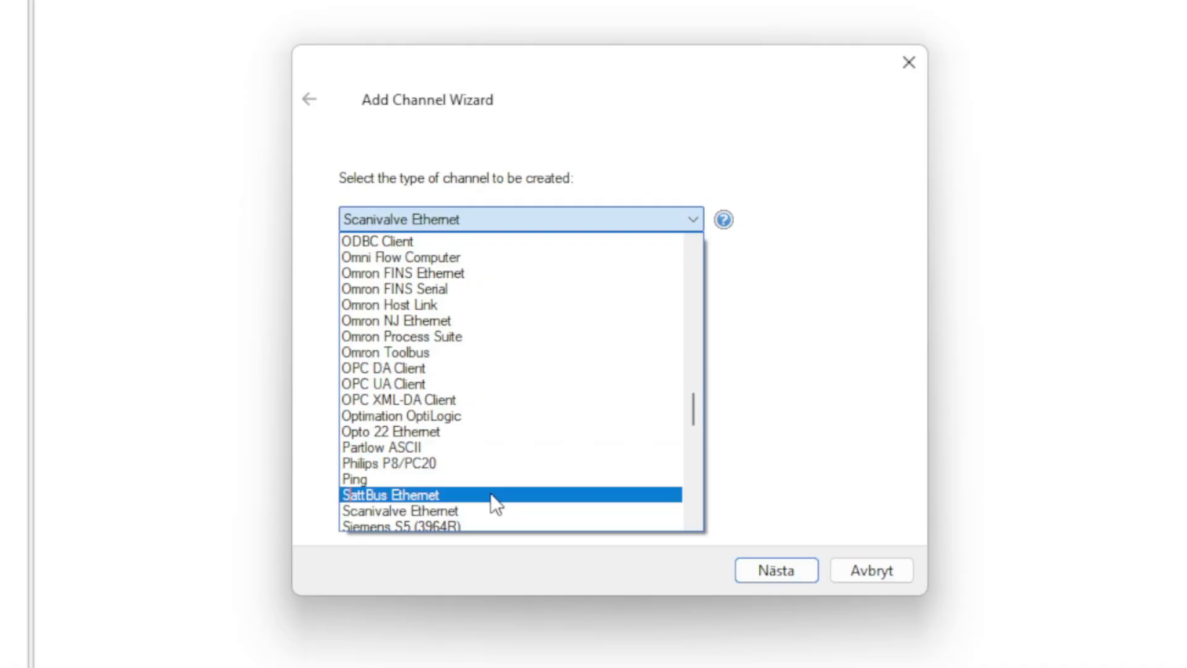
{"action": "scroll", "coordinate": [491, 493], "scroll_direction": "down", "scroll_amount": 4}
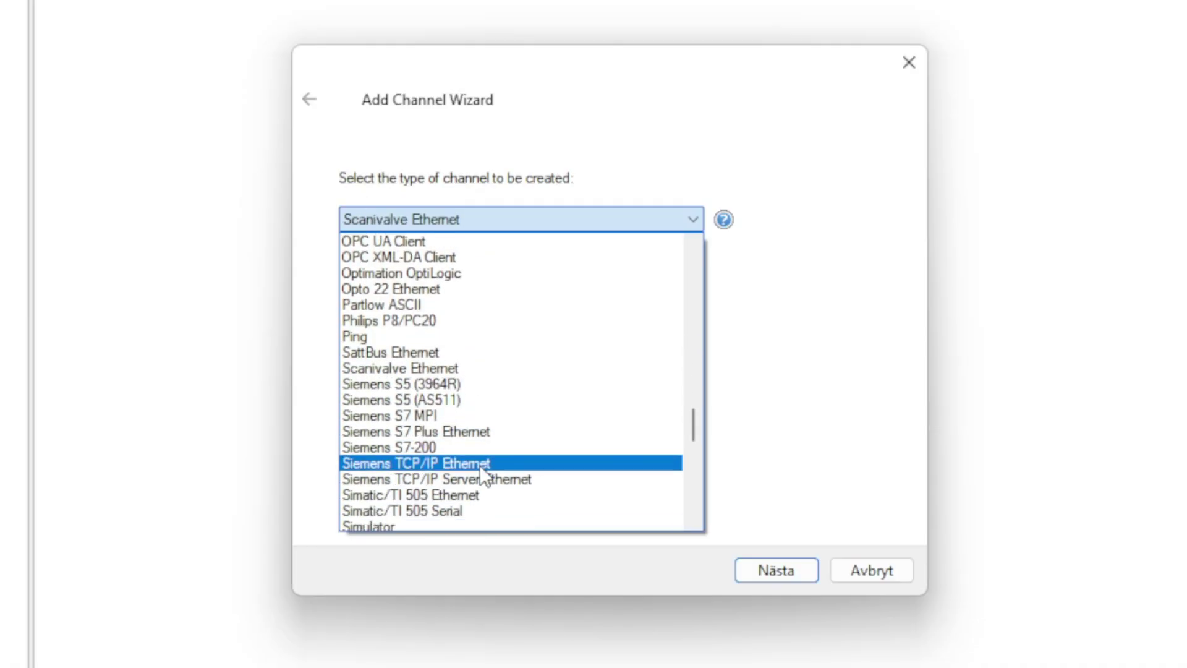
{"action": "left_click", "coordinate": [480, 464]}
{"action": "left_click", "coordinate": [792, 579]}
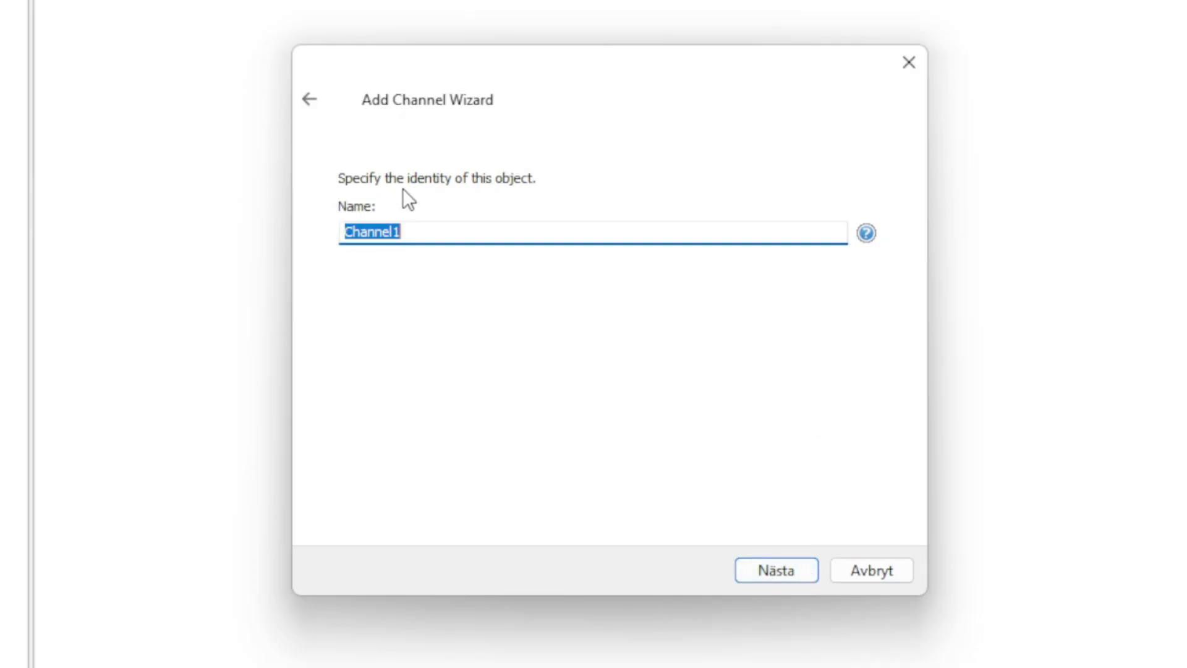
{"action": "type", "text": "S7-1200 PLC"}
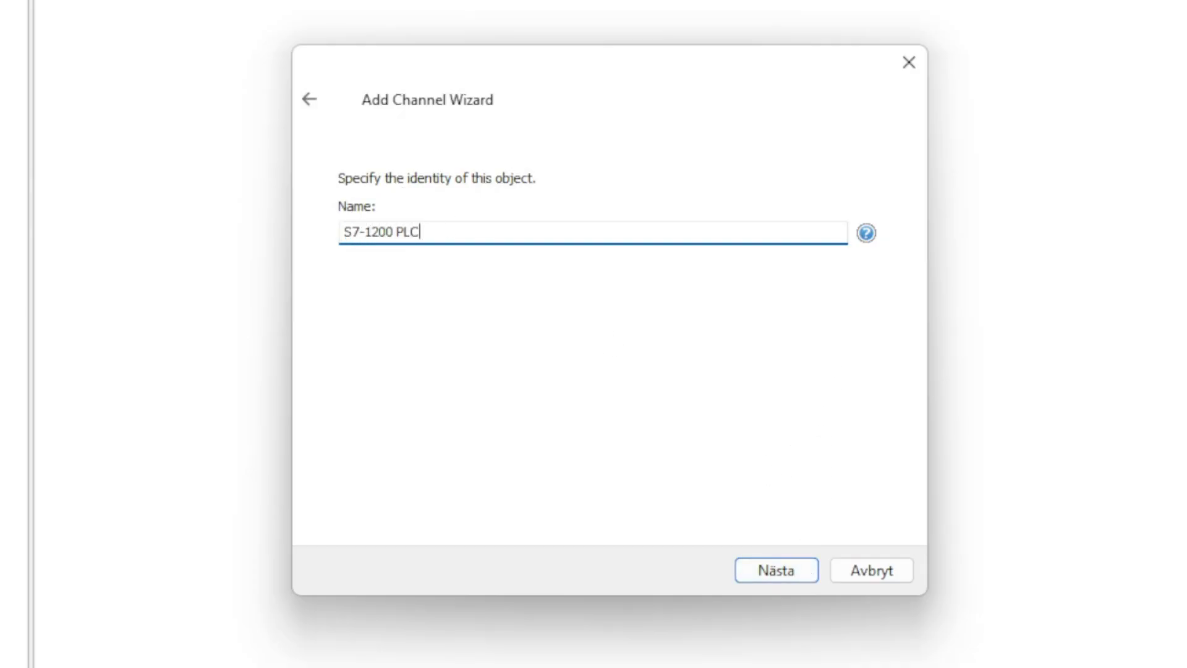
{"action": "key", "text": "Return"}
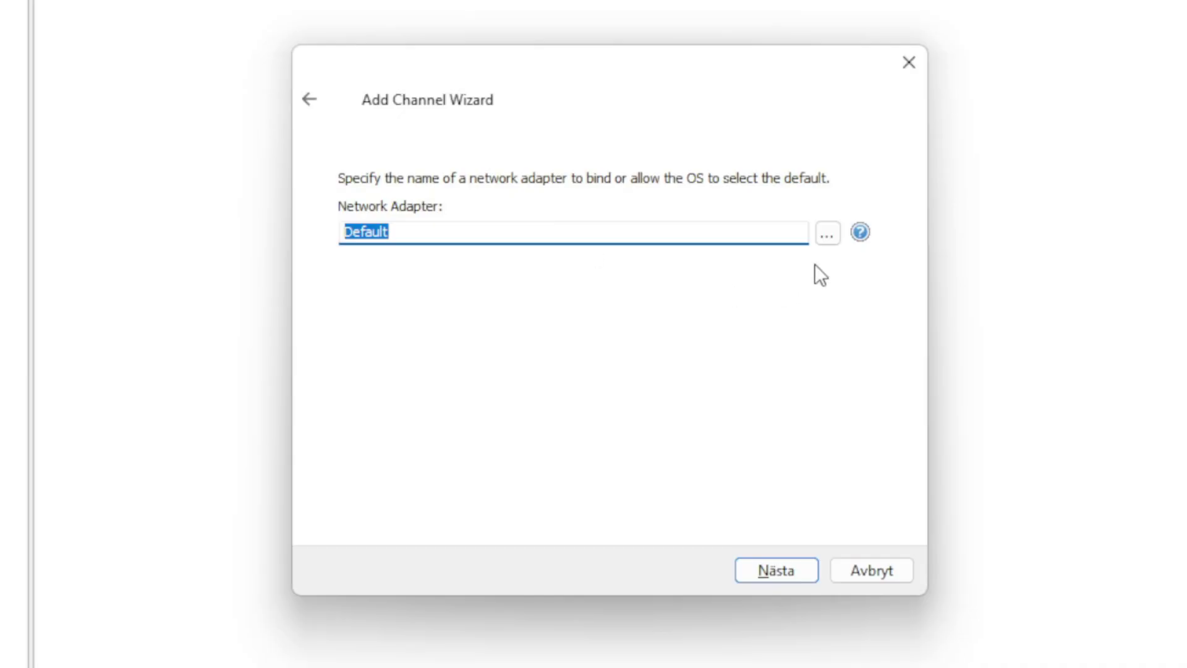
Bind the channel to the Realtek adapter at 192.168.0.222, keep defaults, and finish.
{"action": "left_click", "coordinate": [828, 234]}
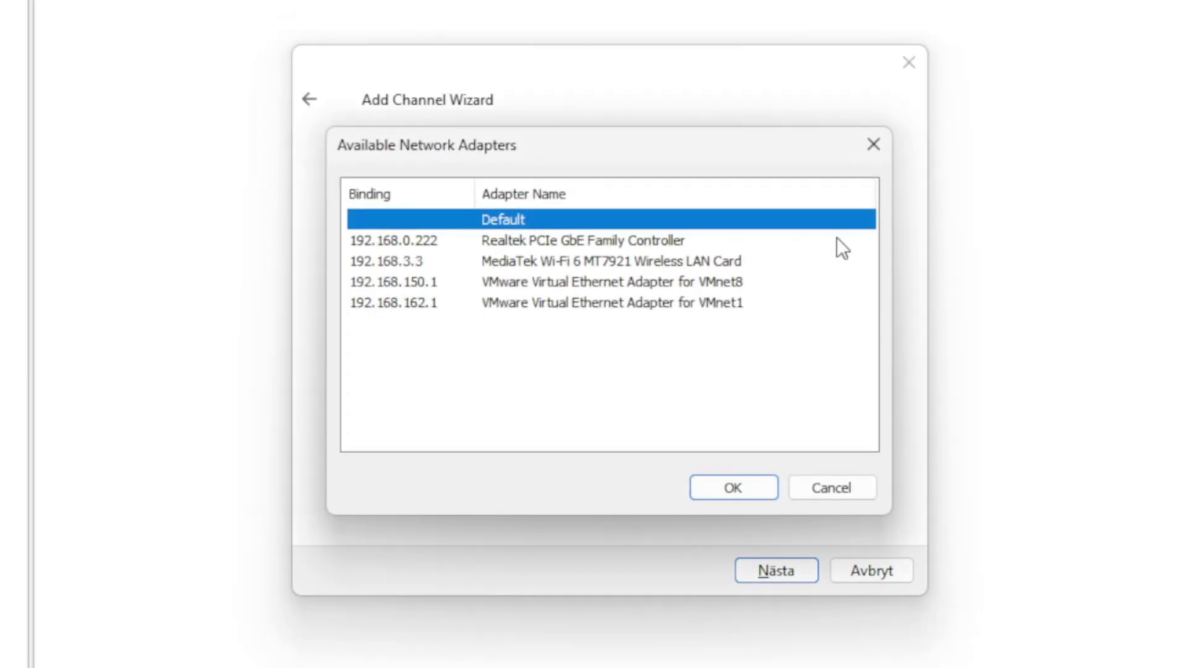
{"action": "left_click", "coordinate": [670, 239]}
{"action": "left_click", "coordinate": [739, 488]}
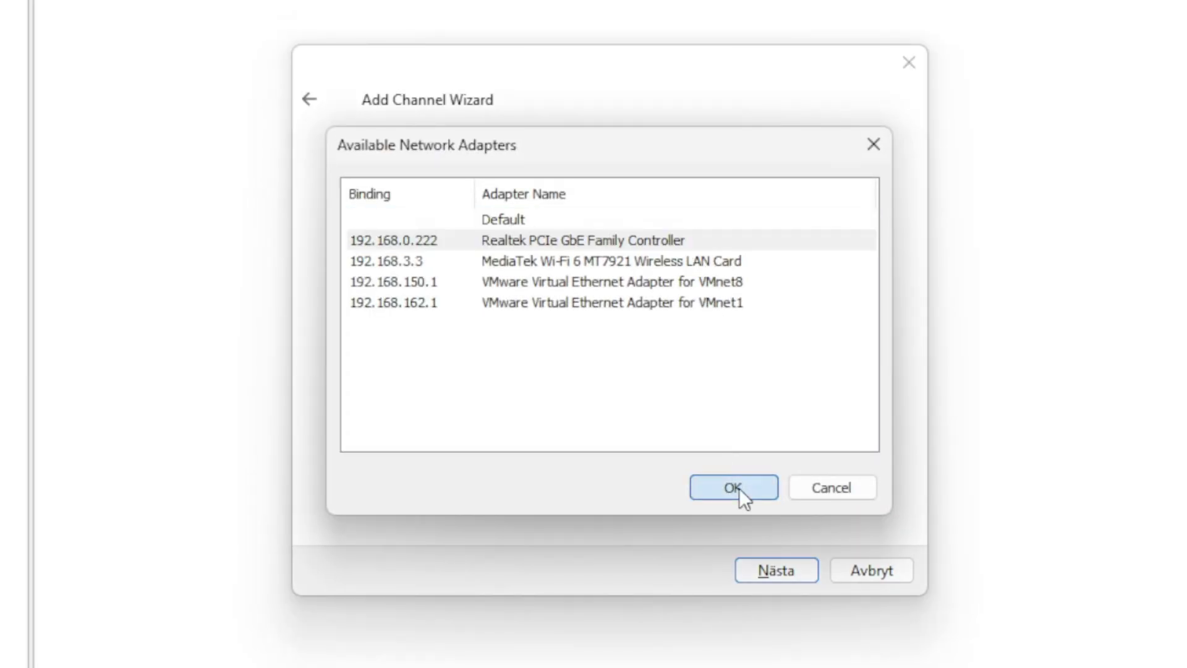
{"action": "left_click", "coordinate": [777, 568]}
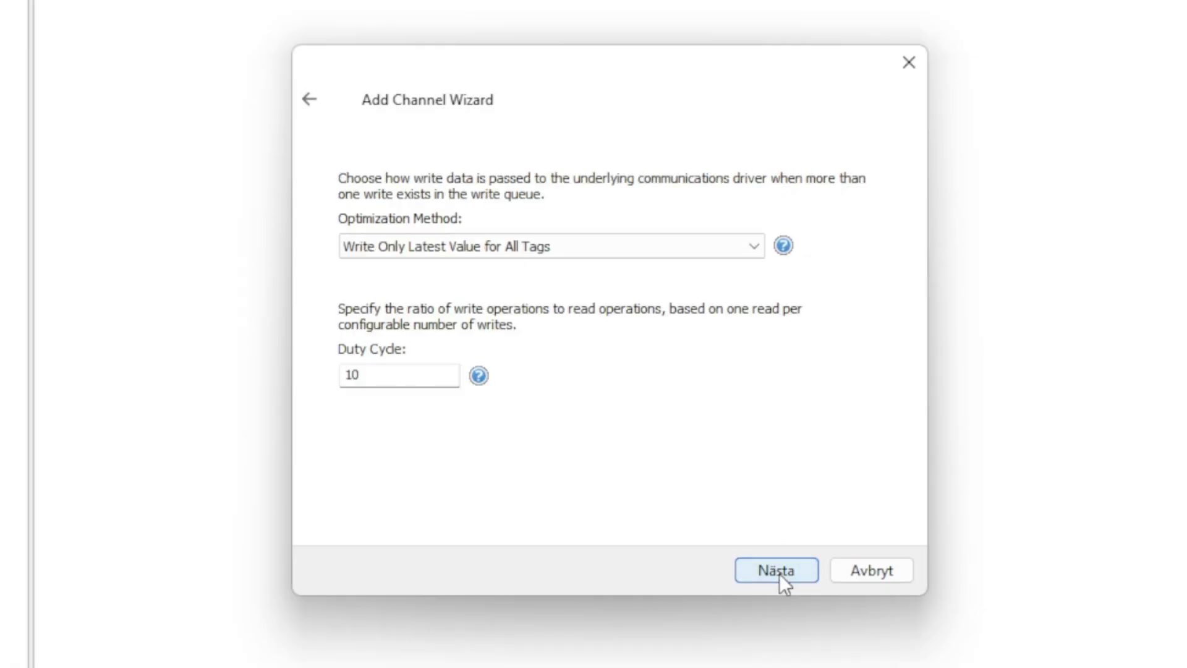
{"action": "left_click", "coordinate": [778, 572]}
{"action": "left_click", "coordinate": [778, 572]}
{"action": "left_click", "coordinate": [778, 572]}
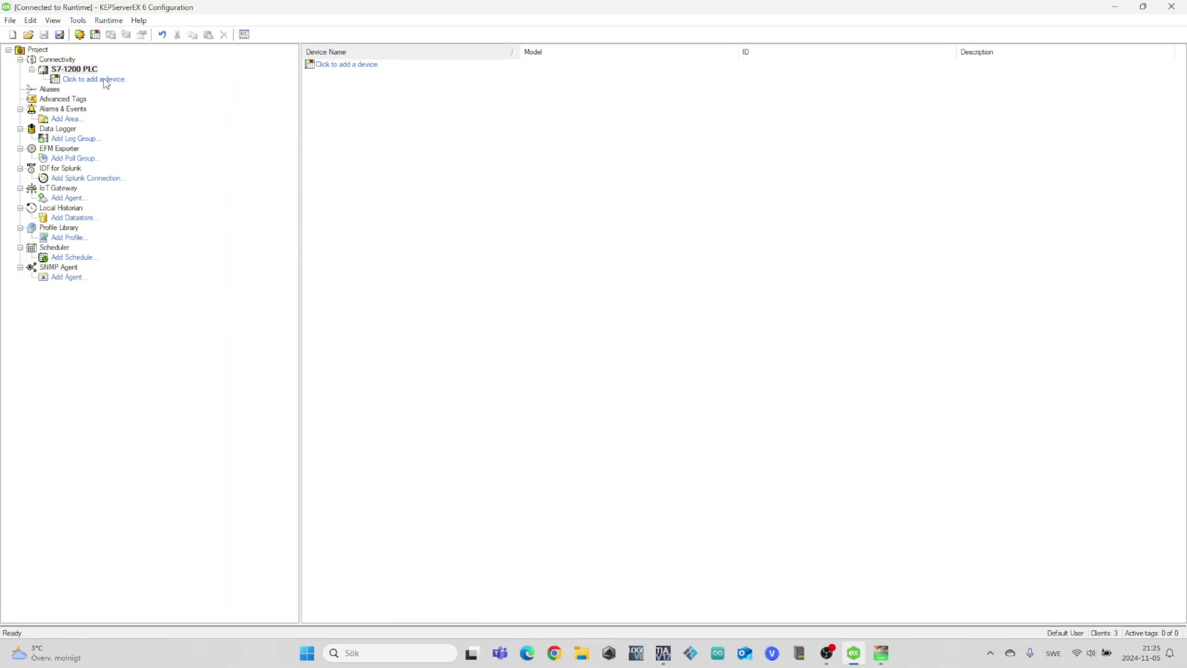
Add Device1 with model S7-1200 and device ID 192.168.0.20.
{"action": "left_click", "coordinate": [105, 80]}
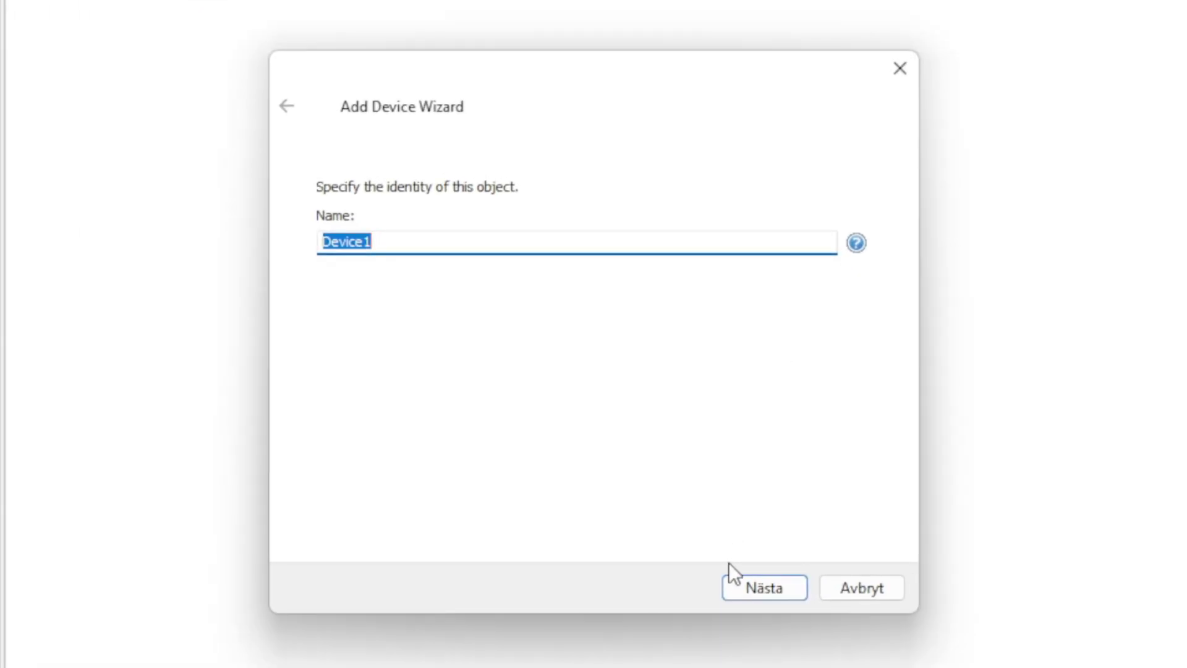
{"action": "left_click", "coordinate": [751, 586]}
{"action": "left_click", "coordinate": [488, 260]}
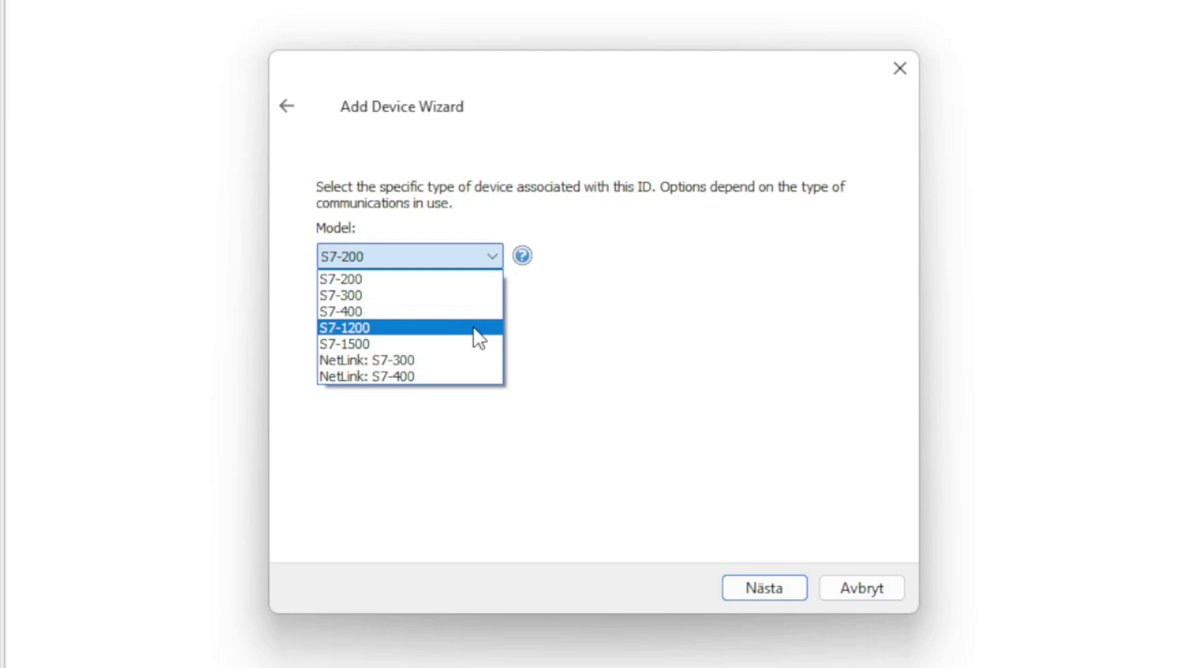
{"action": "left_click", "coordinate": [473, 326]}
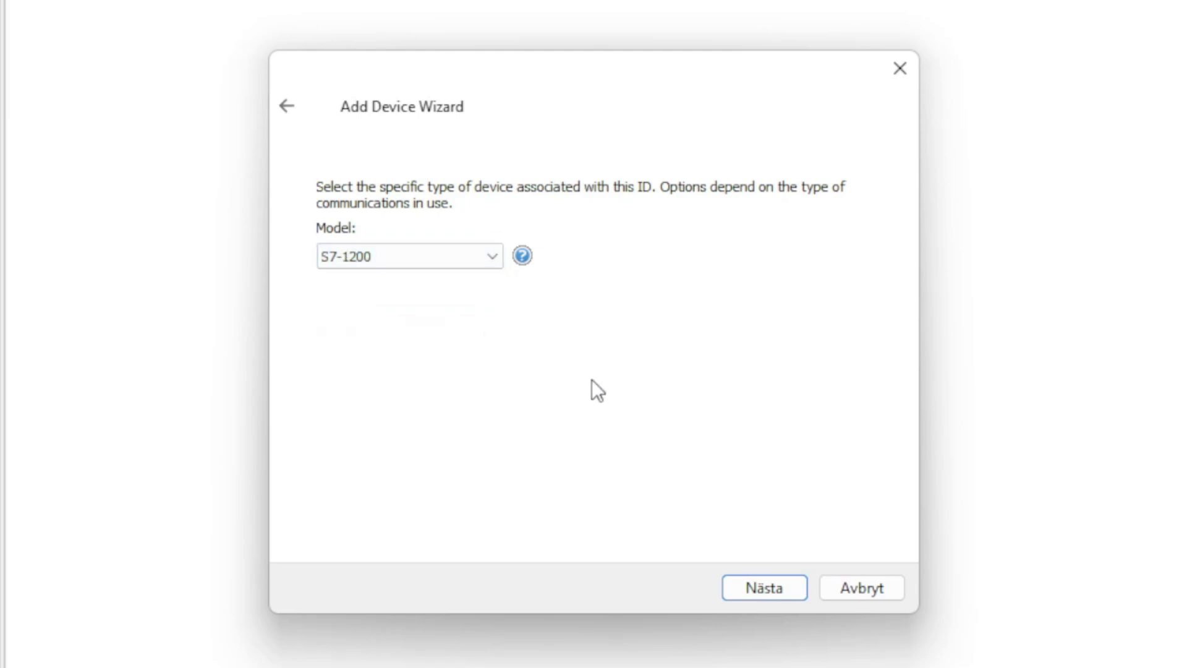
{"action": "left_click", "coordinate": [773, 595]}
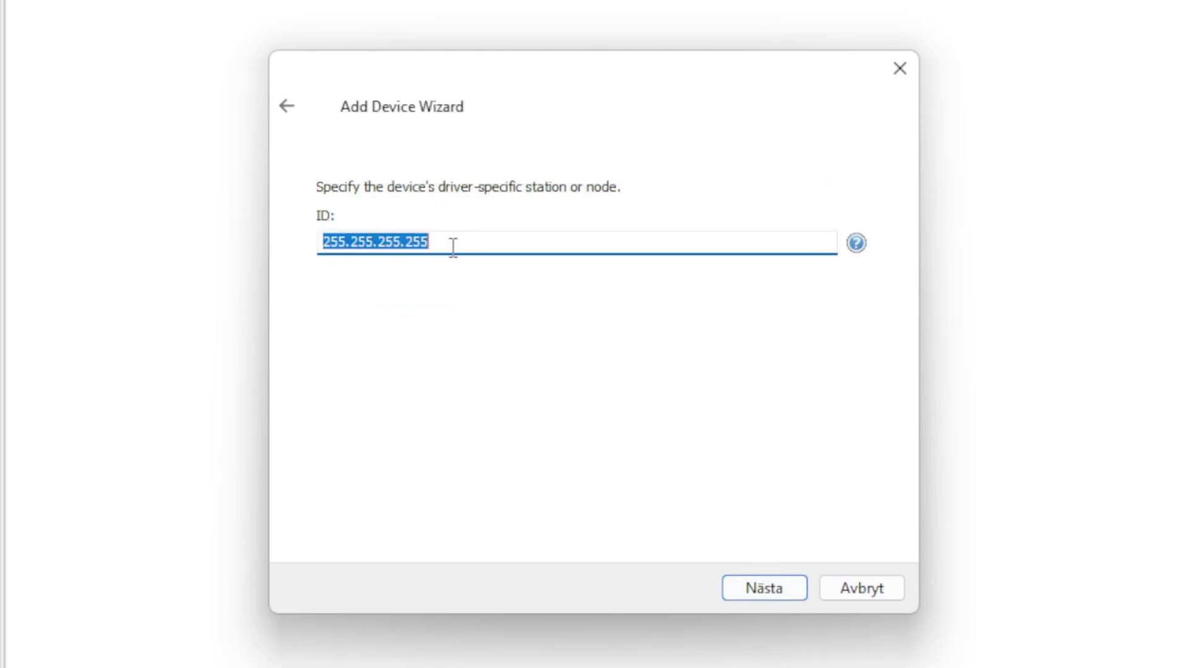
{"action": "type", "text": "192.168."}
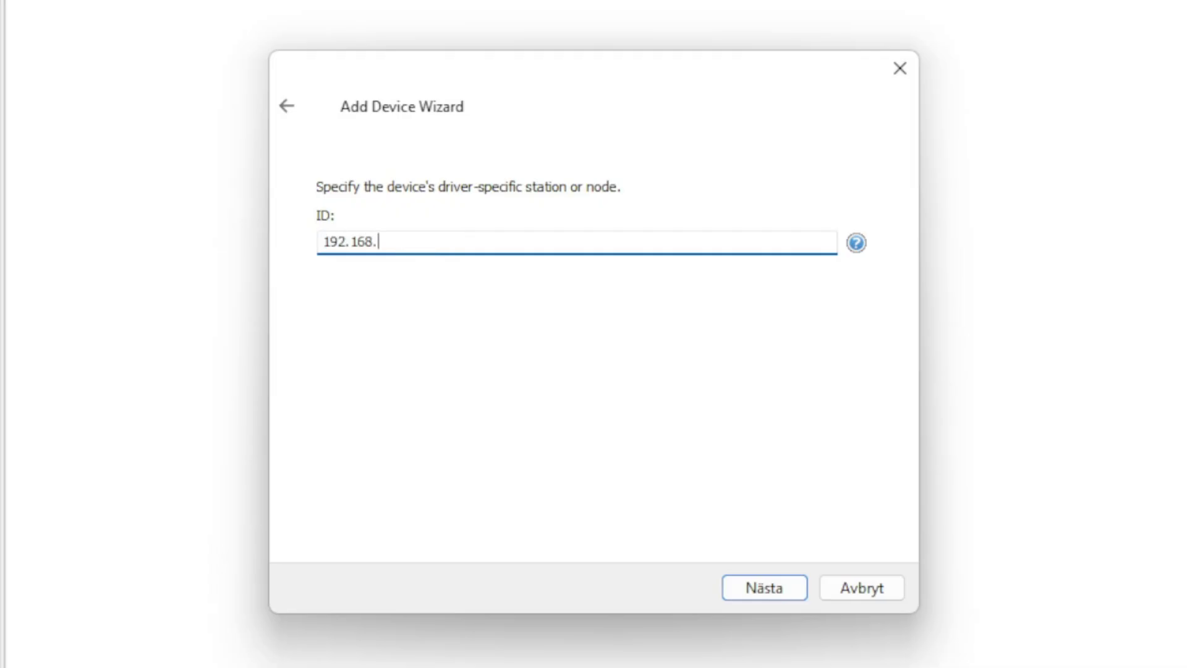
{"action": "type", "text": "0.20"}
{"action": "left_click", "coordinate": [781, 591]}
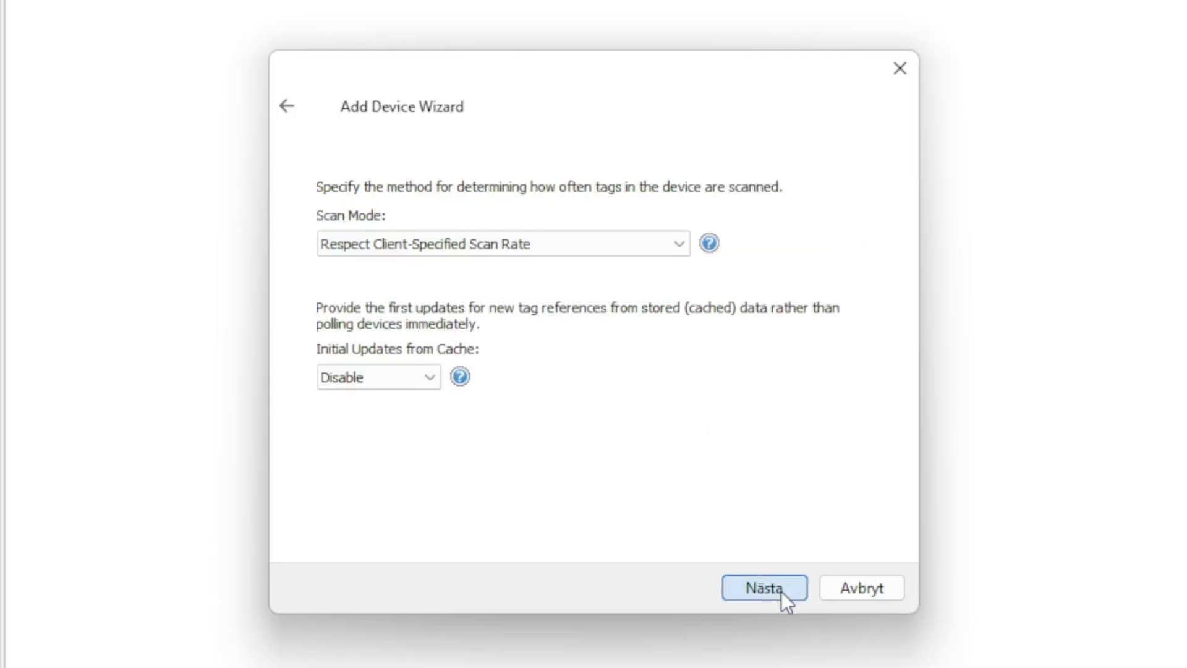
Accept the remaining device defaults, keeping port 102, and finish the wizard.
{"action": "left_click", "coordinate": [780, 588]}
{"action": "left_click", "coordinate": [778, 586]}
{"action": "left_click", "coordinate": [776, 583]}
{"action": "left_click", "coordinate": [773, 580]}
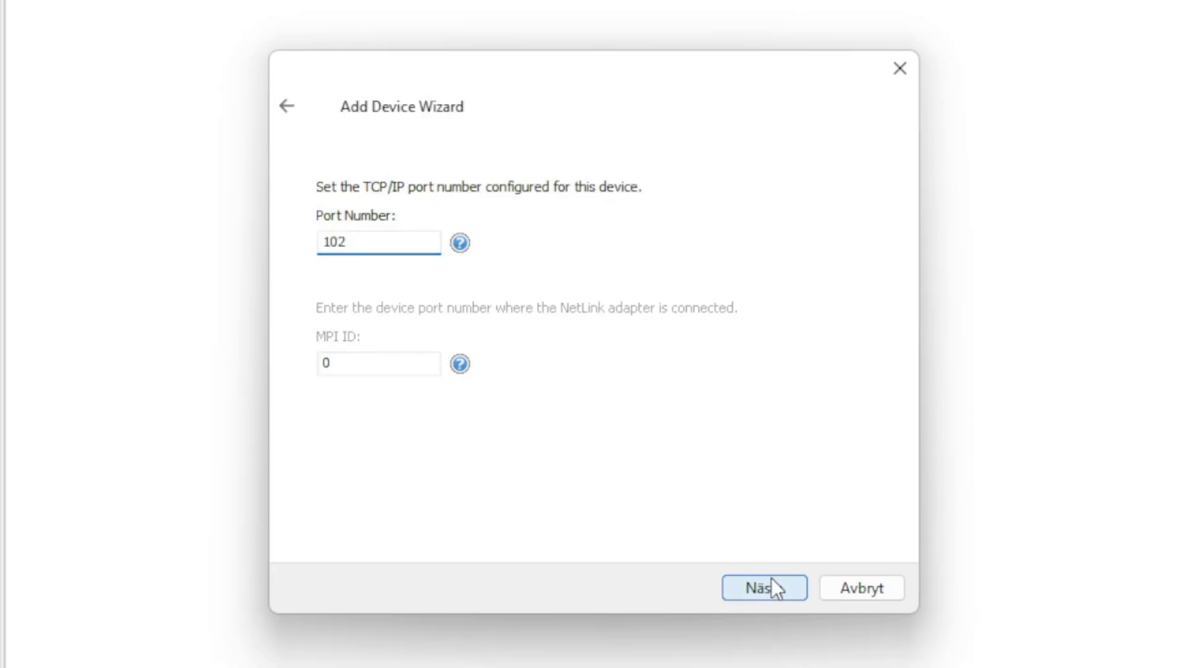
{"action": "left_click", "coordinate": [771, 577]}
{"action": "left_click", "coordinate": [759, 584]}
{"action": "left_click", "coordinate": [759, 591]}
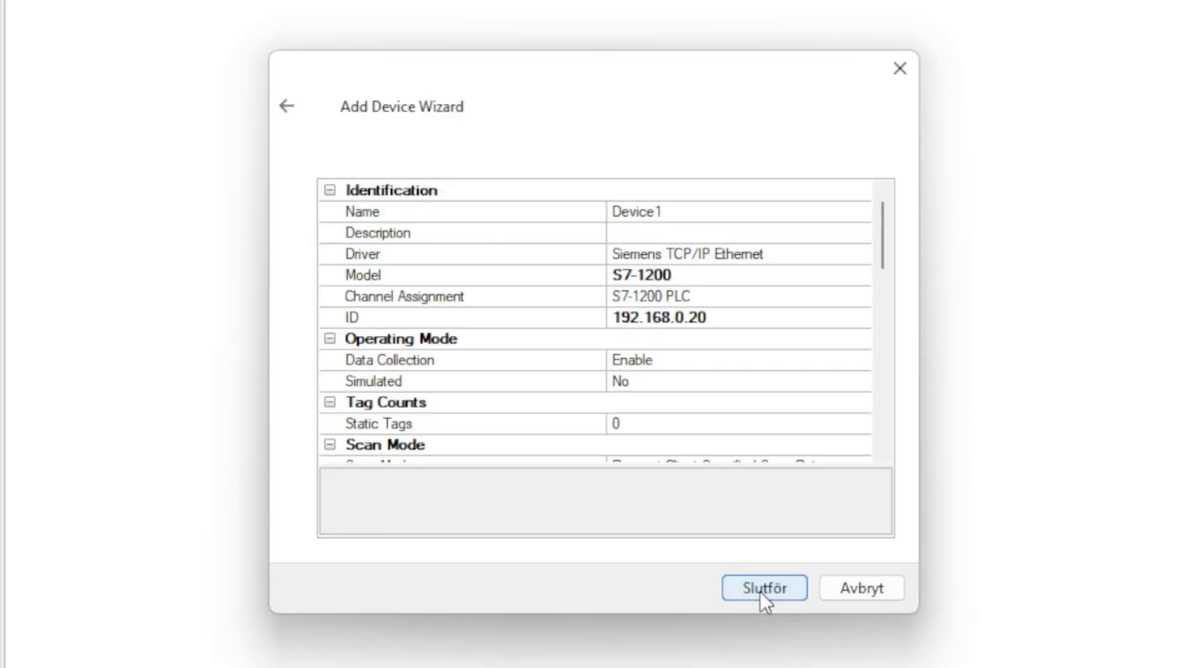
{"action": "left_click", "coordinate": [759, 591]}
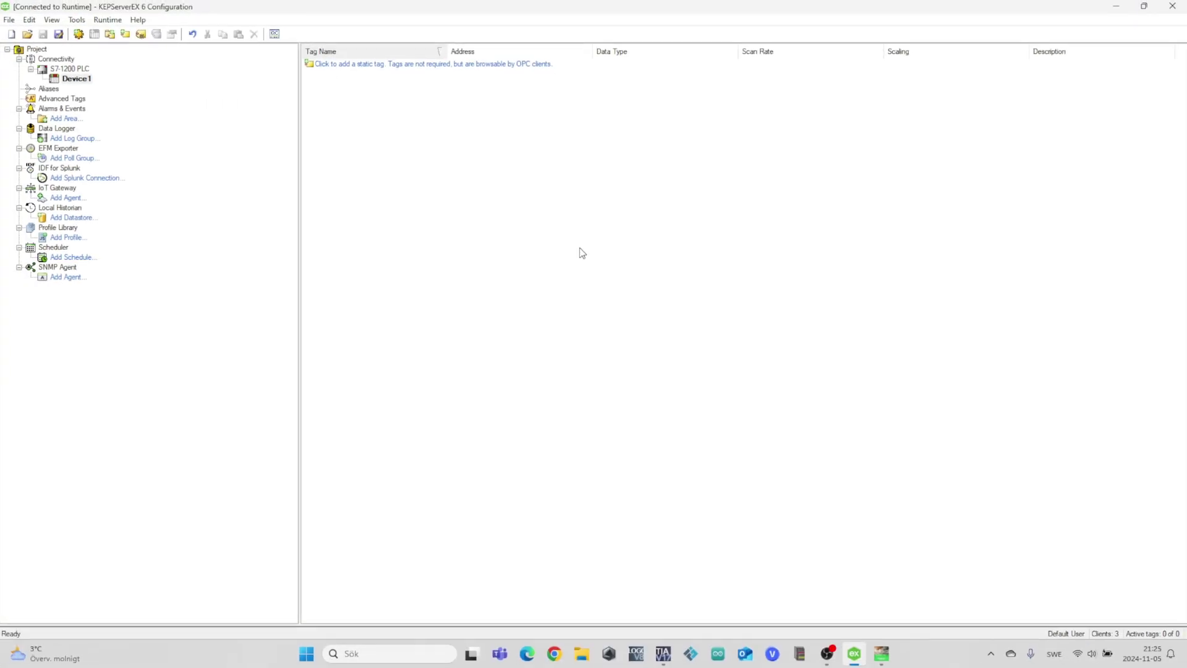
Create a new Device1 tag named 'Send' with address DB1.DBX0.0 and confirm it.
{"action": "right_click", "coordinate": [580, 248]}
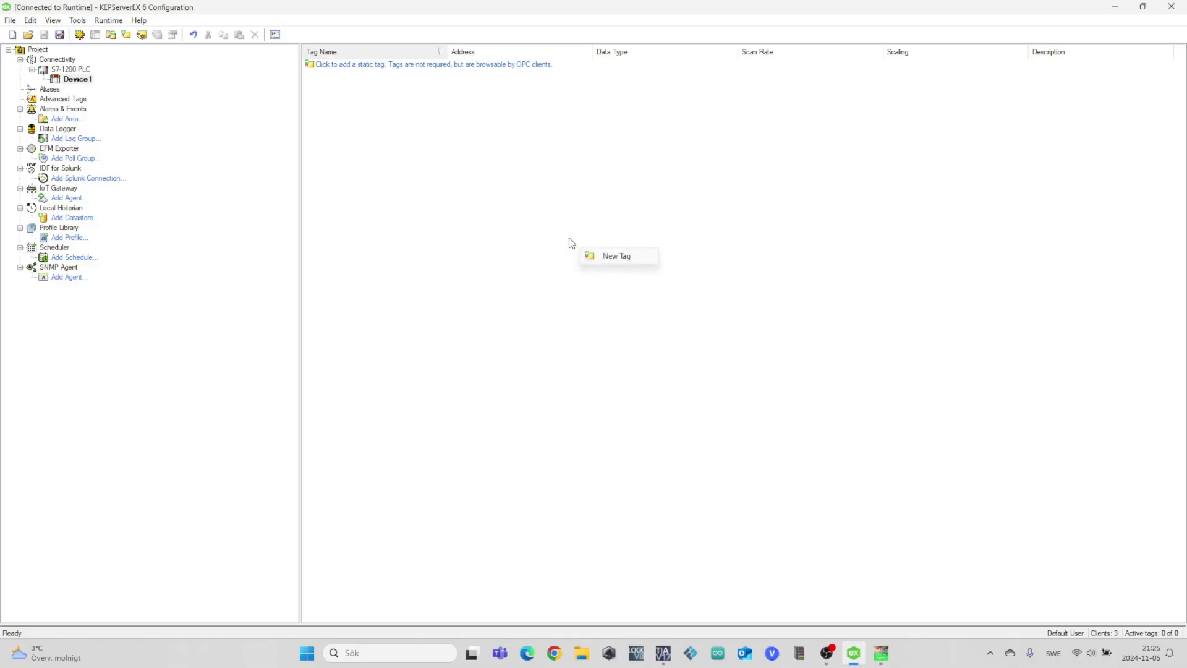
{"action": "left_click", "coordinate": [629, 257]}
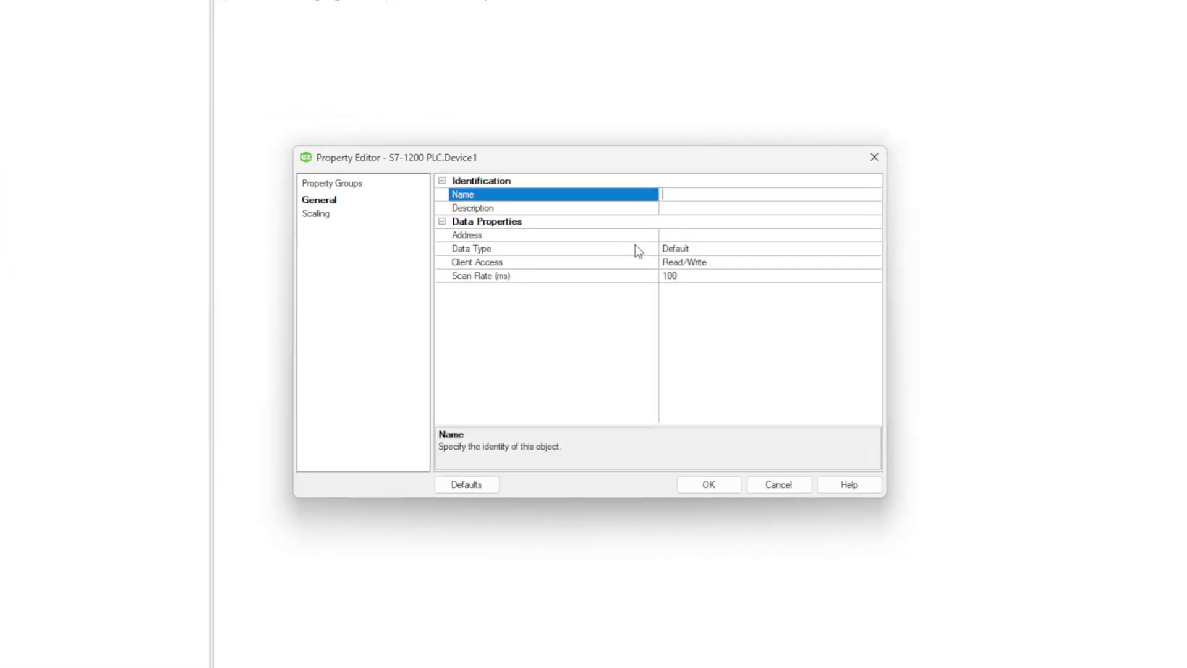
{"action": "left_click", "coordinate": [687, 235]}
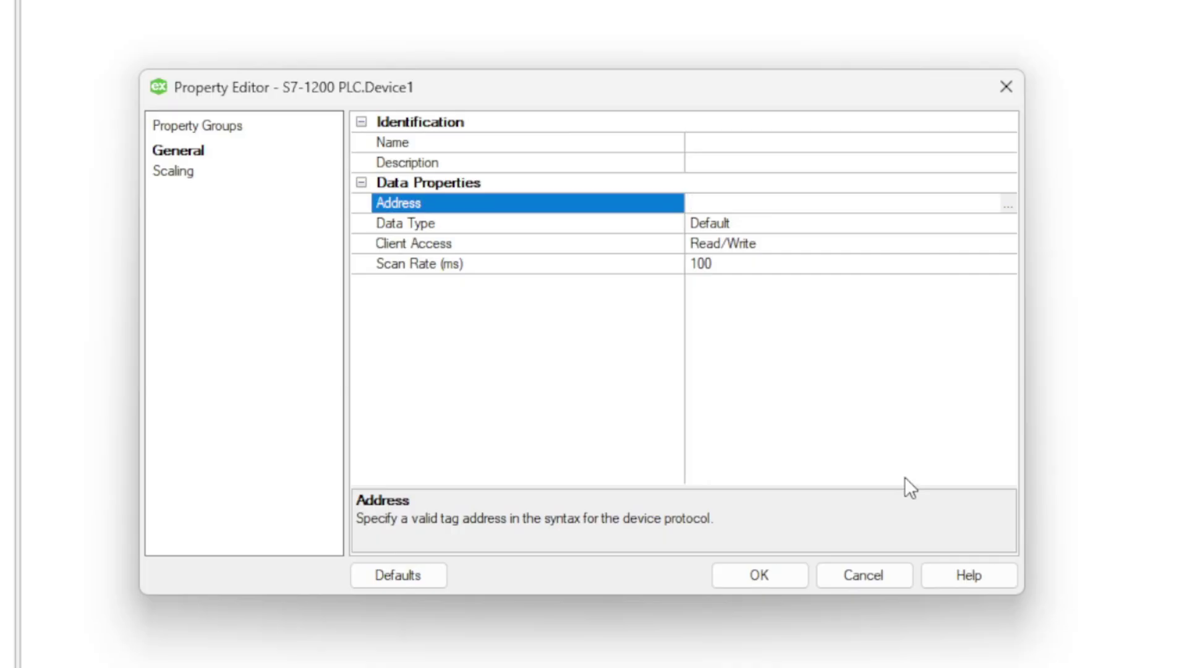
{"action": "type", "text": "DB1."}
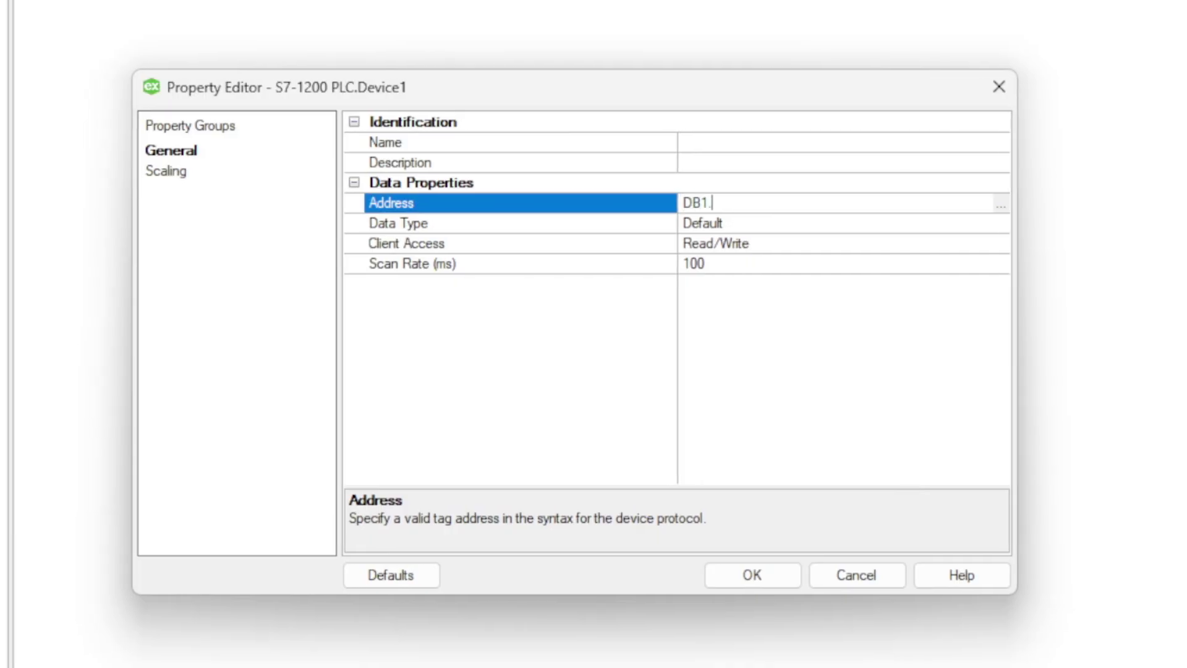
{"action": "type", "text": "DB"}
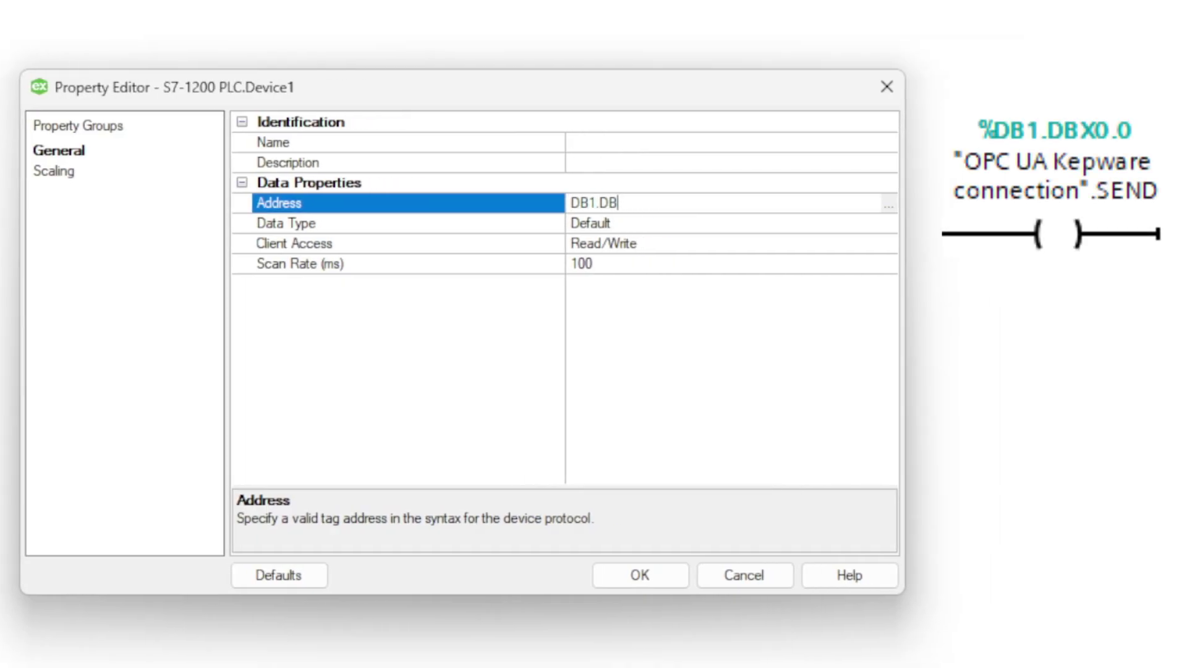
{"action": "type", "text": "X0.0"}
{"action": "left_click", "coordinate": [597, 141]}
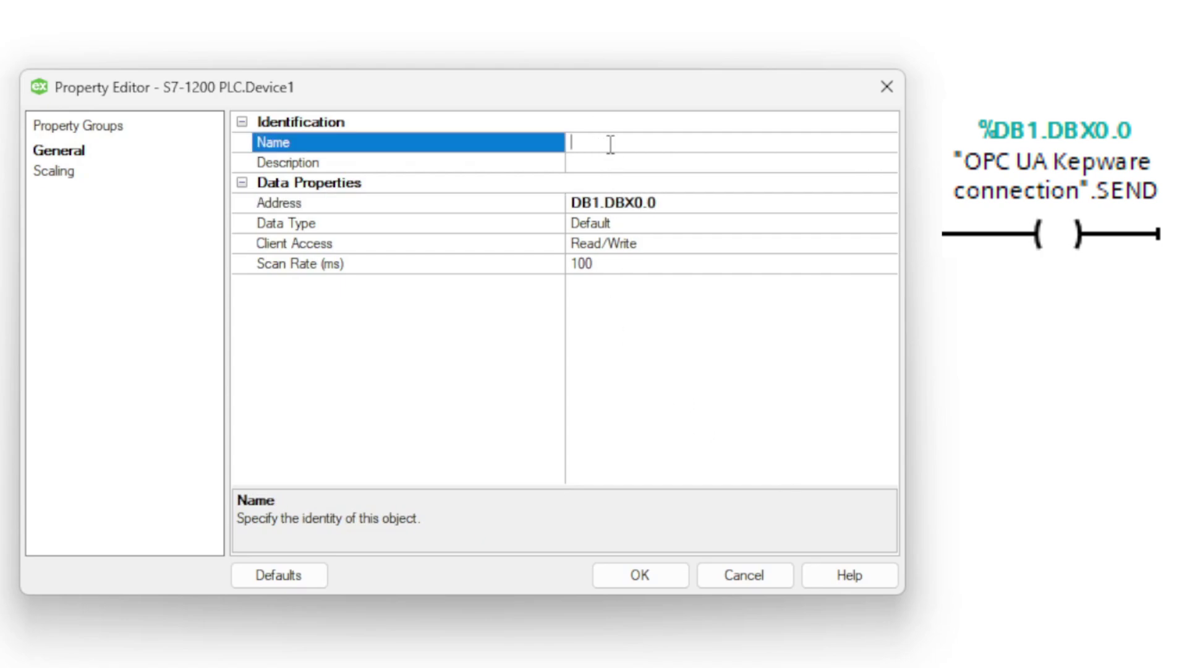
{"action": "type", "text": "Send"}
{"action": "key", "text": "Return"}
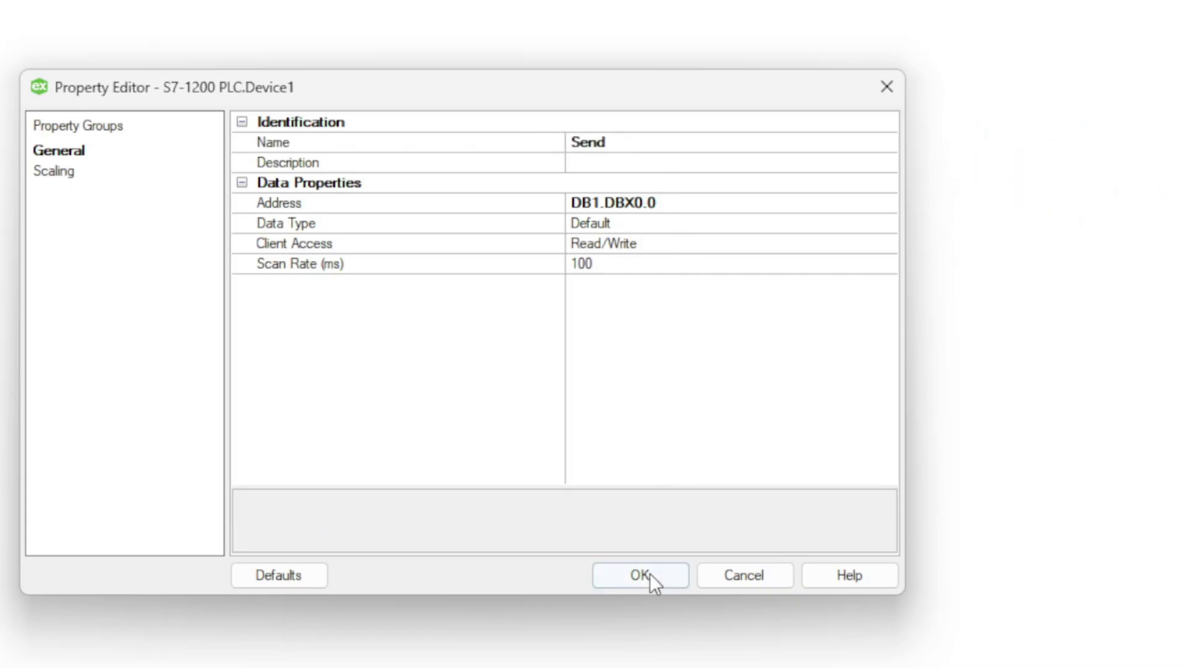
{"action": "left_click", "coordinate": [649, 574]}
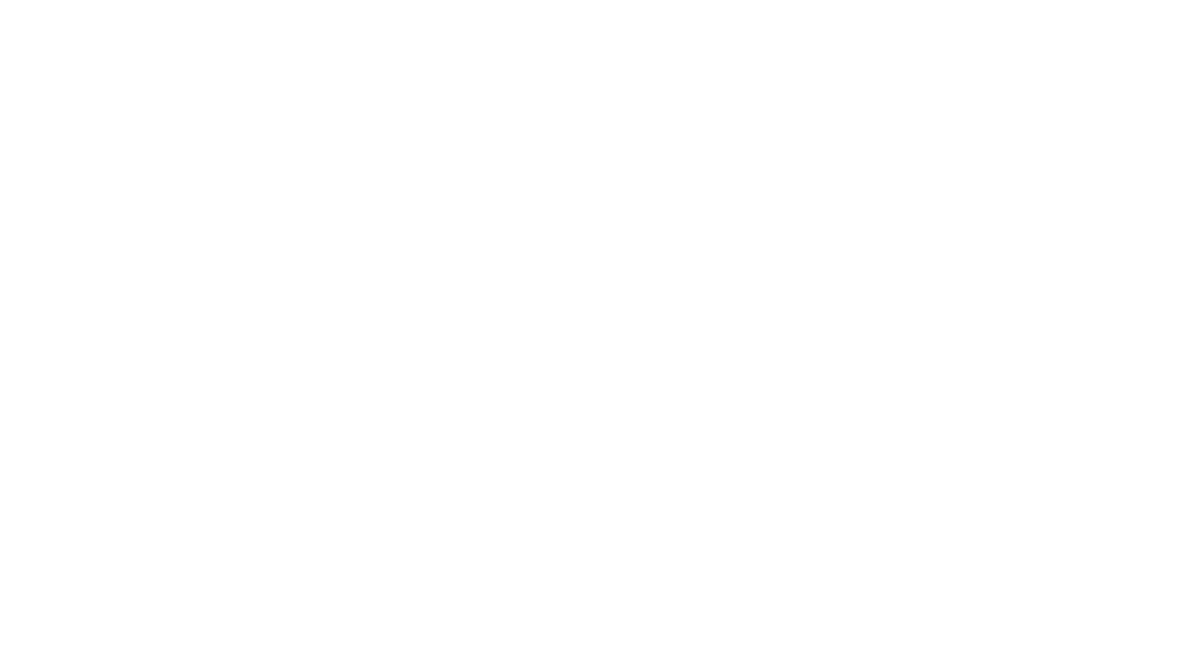
Add a Device1 tag named 'Receive' at address DB1.DBX0.1.
{"action": "right_click", "coordinate": [468, 196]}
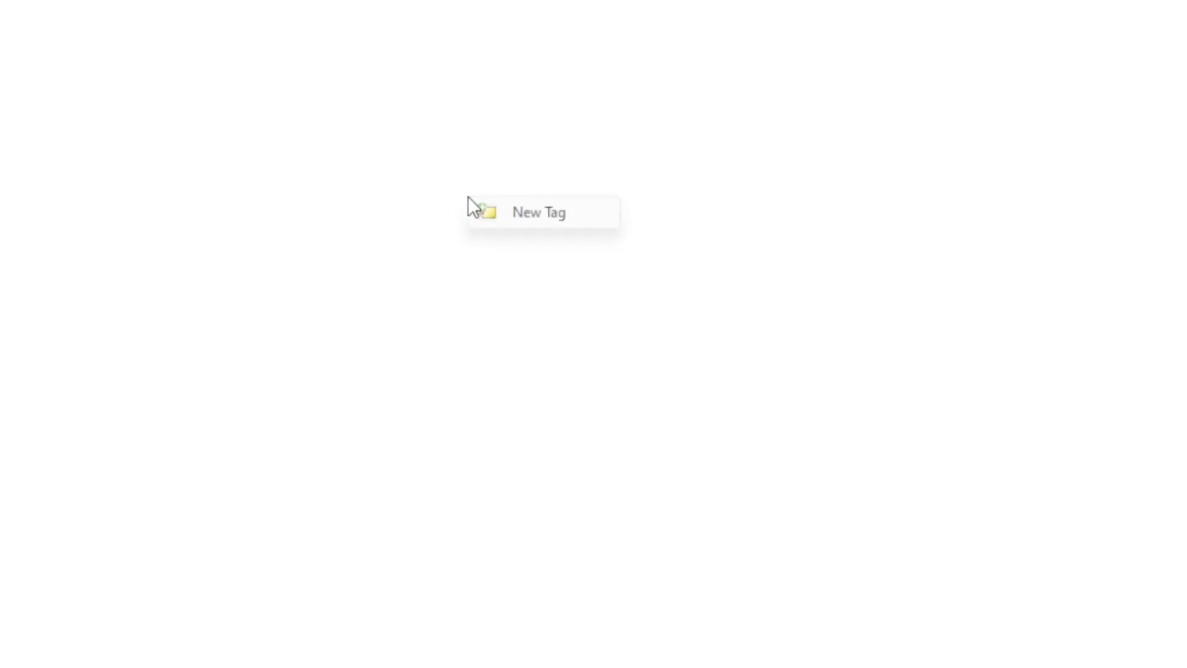
{"action": "left_click", "coordinate": [554, 214]}
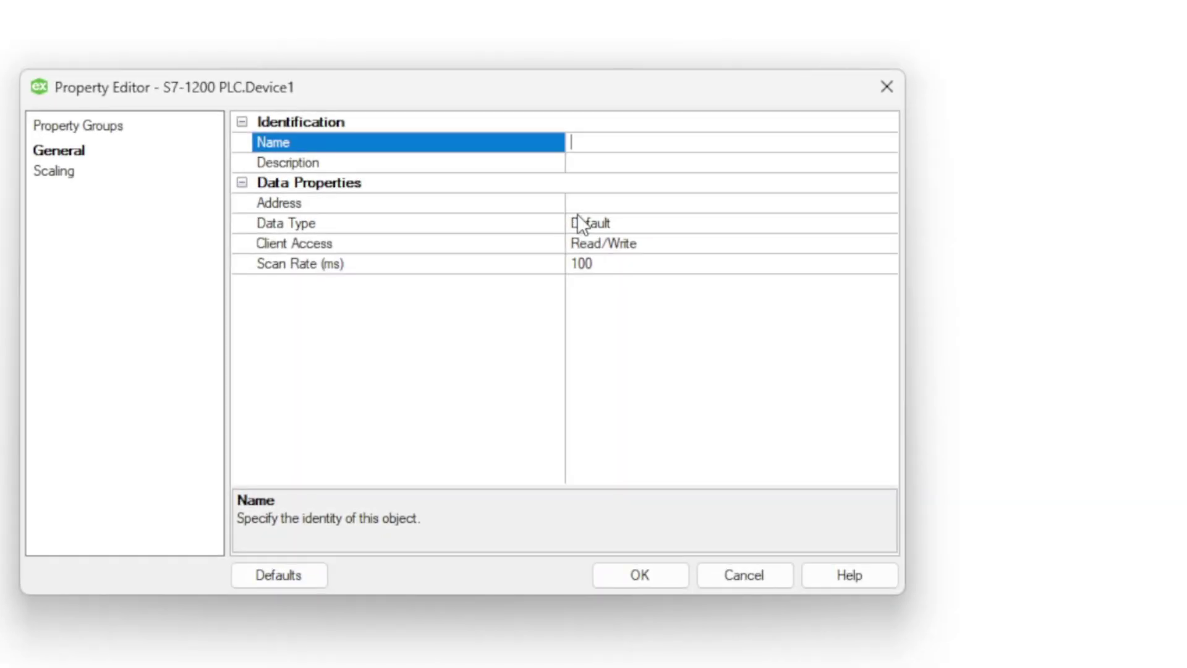
{"action": "left_click", "coordinate": [606, 200]}
{"action": "type", "text": "D"}
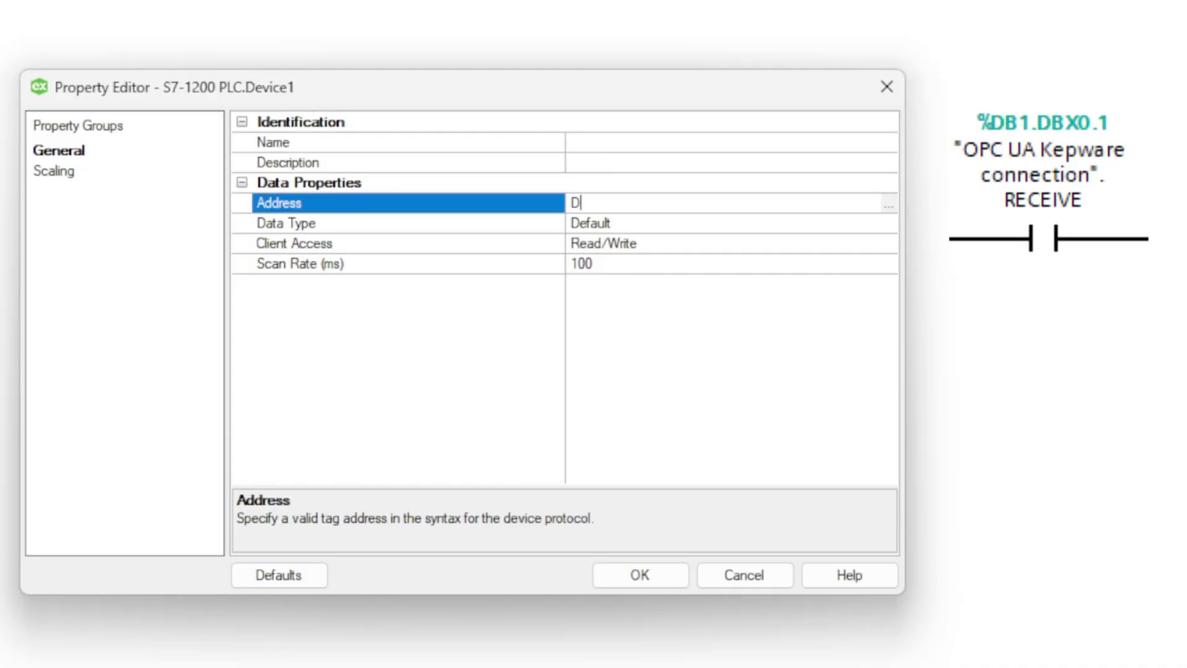
{"action": "type", "text": "B1.DBX0.1"}
{"action": "left_click", "coordinate": [758, 394]}
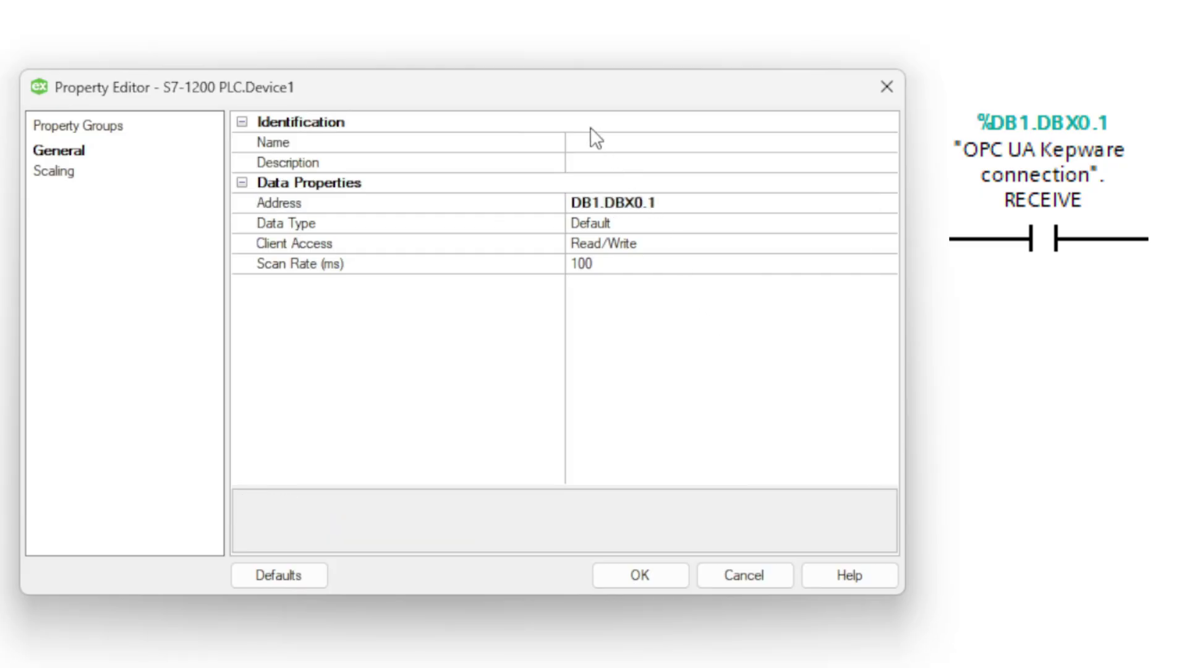
{"action": "left_click", "coordinate": [610, 146]}
{"action": "type", "text": "Receive"}
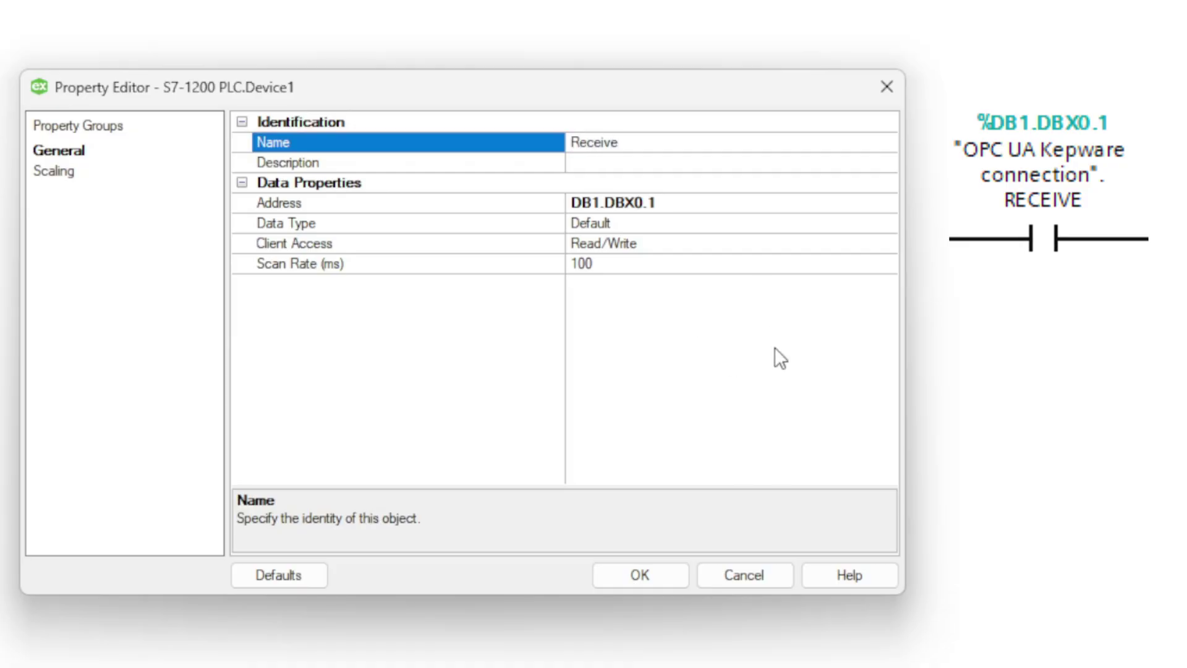
{"action": "left_click", "coordinate": [774, 350]}
{"action": "left_click", "coordinate": [652, 573]}
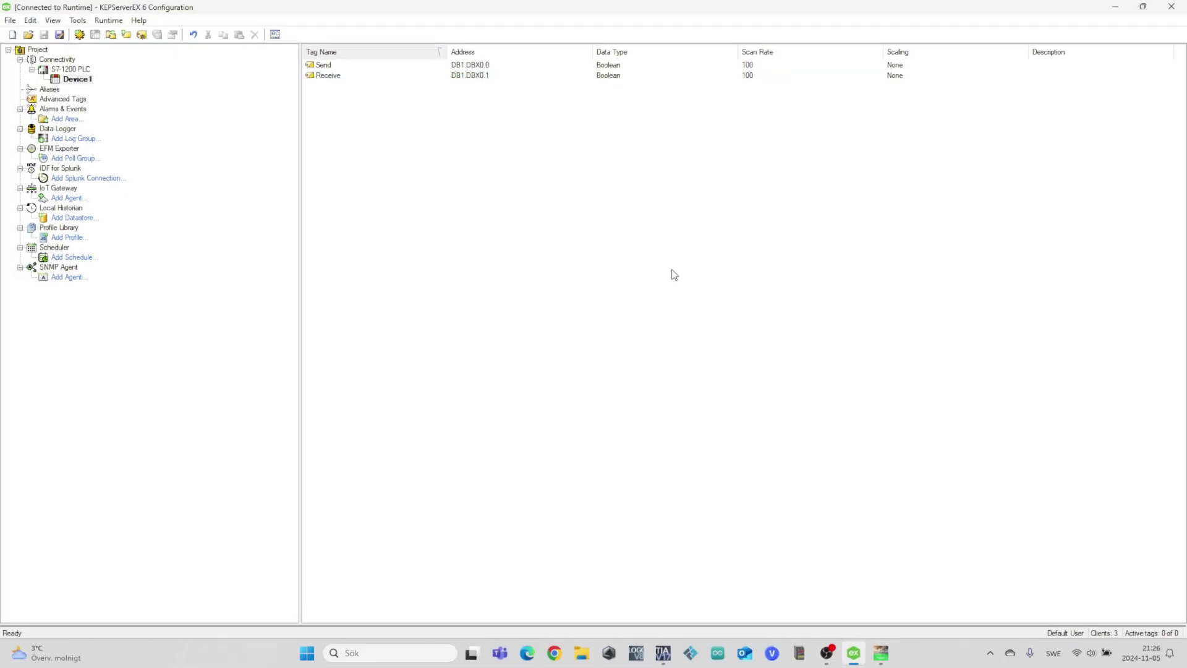
Begin creating a new channel from the Connectivity branch.
{"action": "left_click", "coordinate": [59, 62]}
{"action": "right_click", "coordinate": [59, 62]}
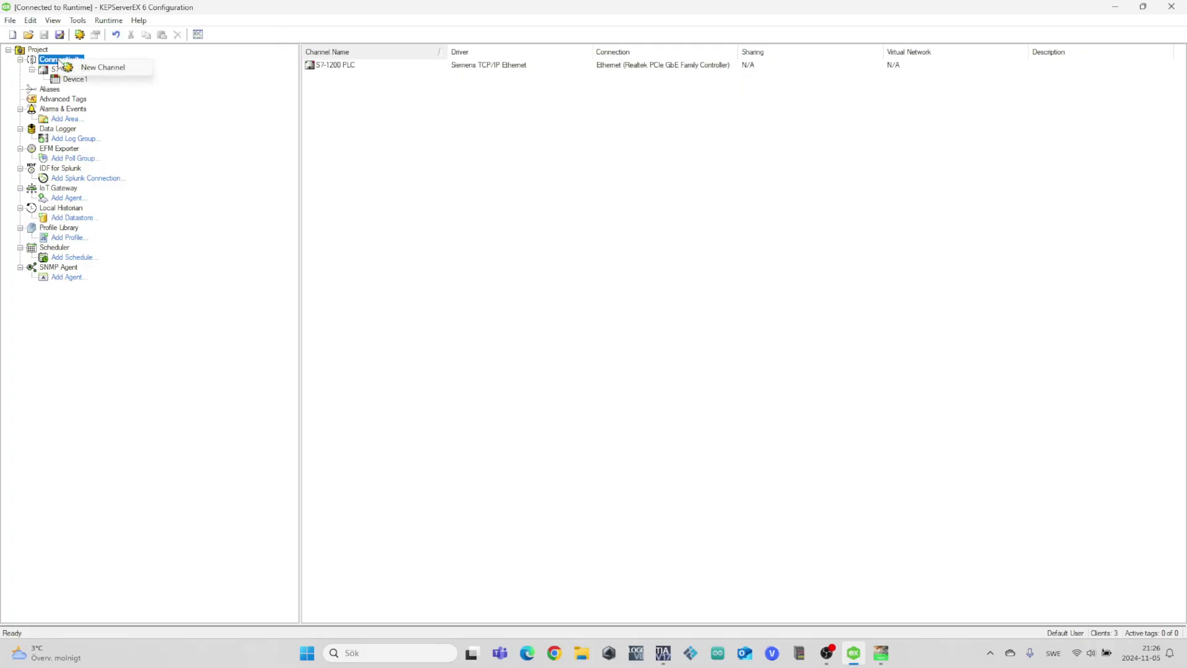
{"action": "left_click", "coordinate": [99, 70]}
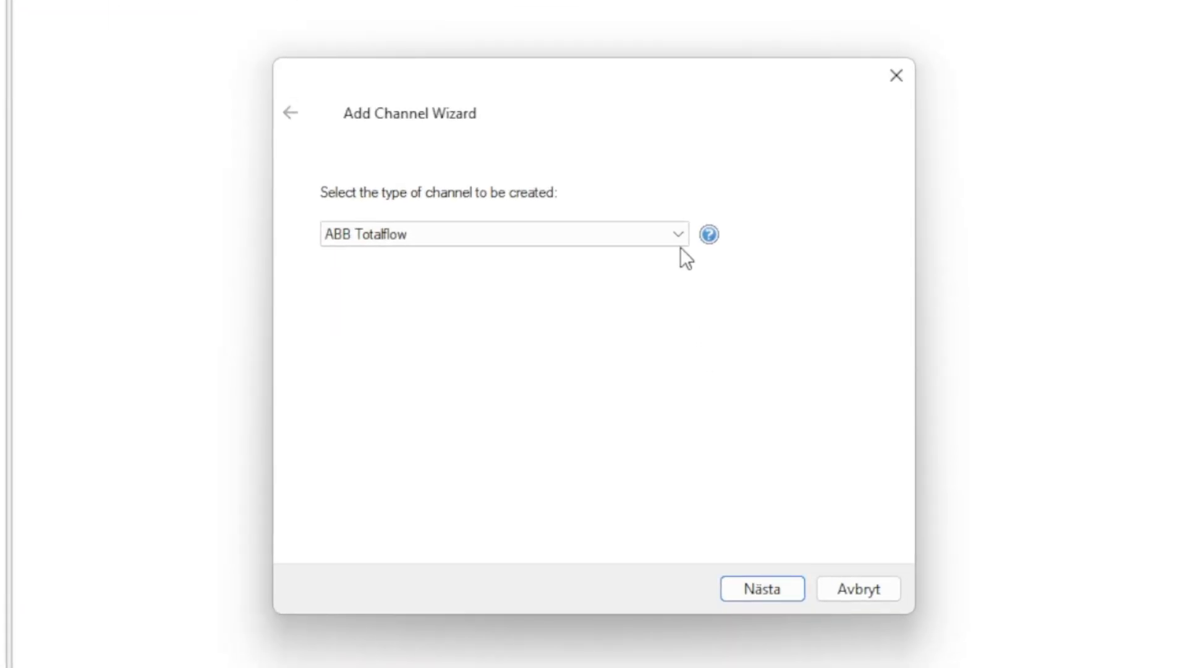
Choose the Modbus TCP/IP Ethernet driver and name the channel 'M221 Schneider PLC'.
{"action": "left_click", "coordinate": [626, 274]}
{"action": "key", "text": "s"}
{"action": "key", "text": "s"}
{"action": "key", "text": "s"}
{"action": "key", "text": "s"}
{"action": "key", "text": "s"}
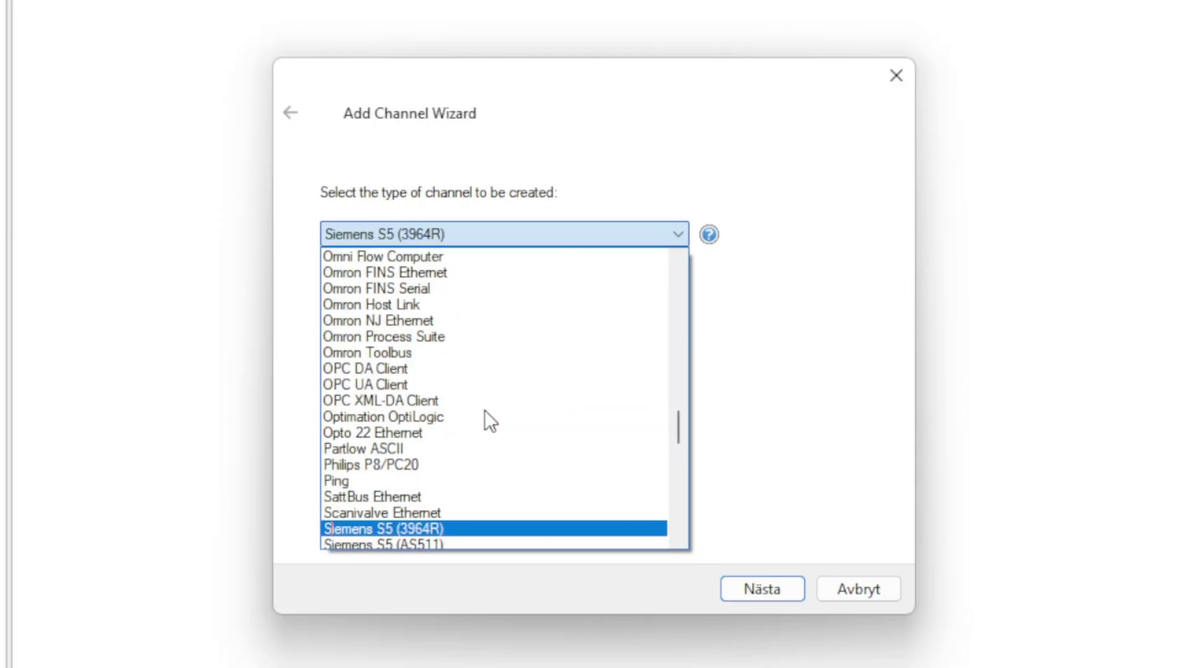
{"action": "key", "text": "s"}
{"action": "key", "text": "s"}
{"action": "key", "text": "s"}
{"action": "key", "text": "s"}
{"action": "key", "text": "s"}
{"action": "key", "text": "s"}
{"action": "key", "text": "s"}
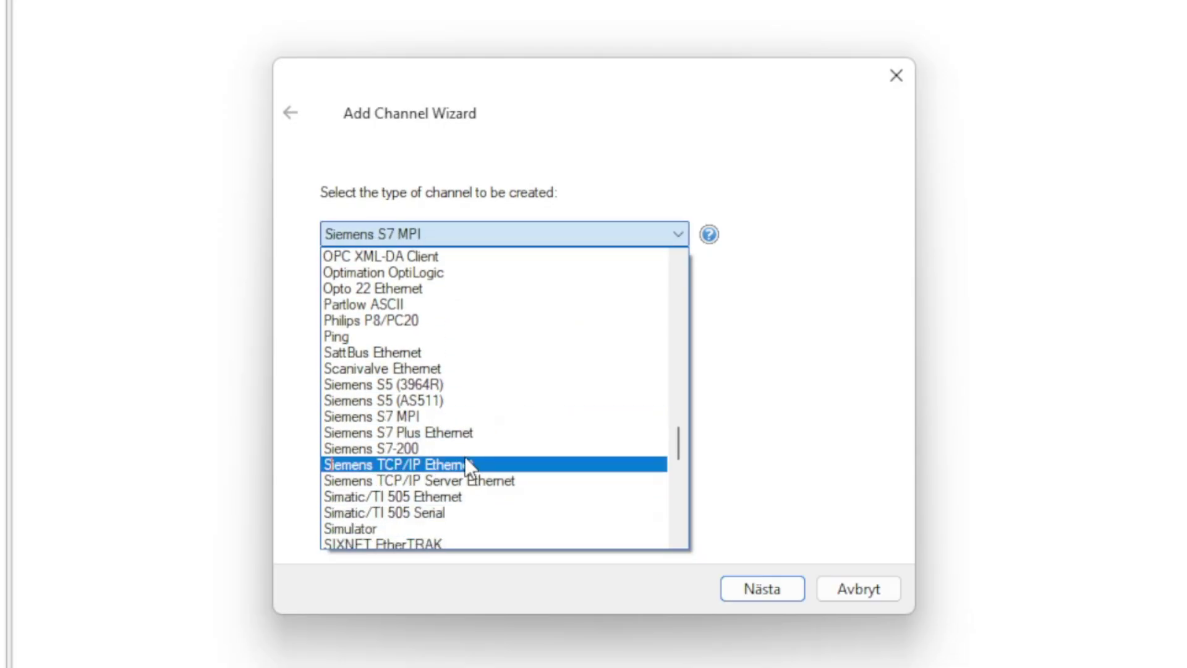
{"action": "scroll", "coordinate": [480, 399], "scroll_direction": "up", "scroll_amount": 2}
{"action": "scroll", "coordinate": [483, 355], "scroll_direction": "down", "scroll_amount": 9}
{"action": "scroll", "coordinate": [484, 357], "scroll_direction": "down", "scroll_amount": 5}
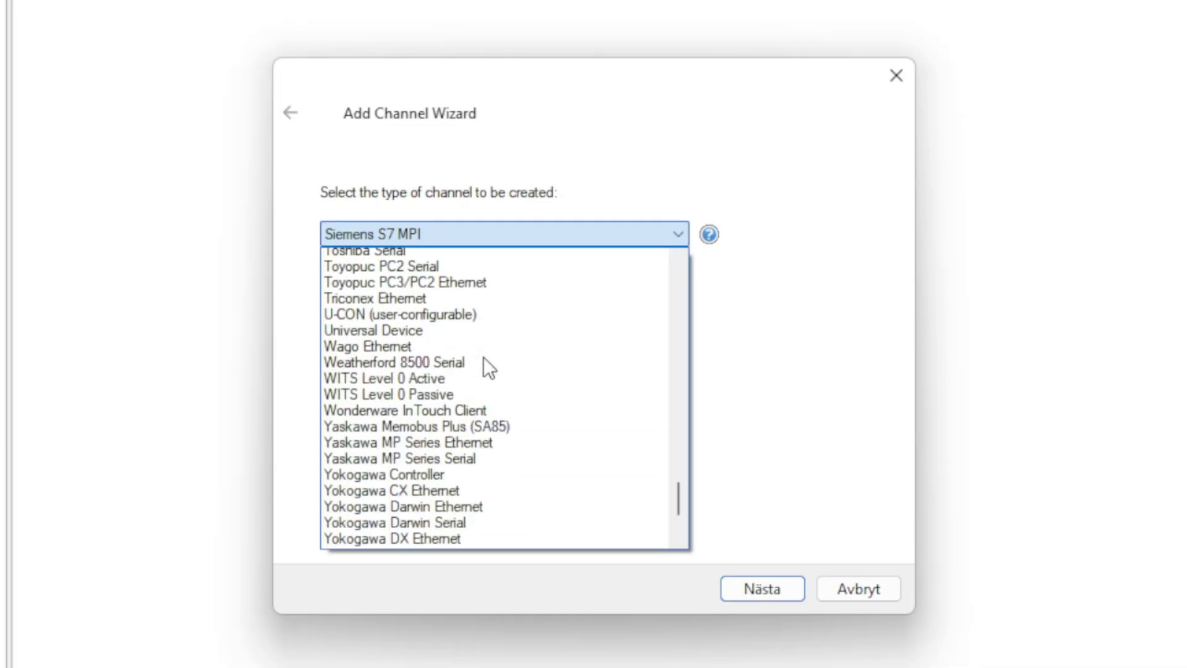
{"action": "scroll", "coordinate": [484, 358], "scroll_direction": "up", "scroll_amount": 14}
{"action": "scroll", "coordinate": [484, 358], "scroll_direction": "up", "scroll_amount": 4}
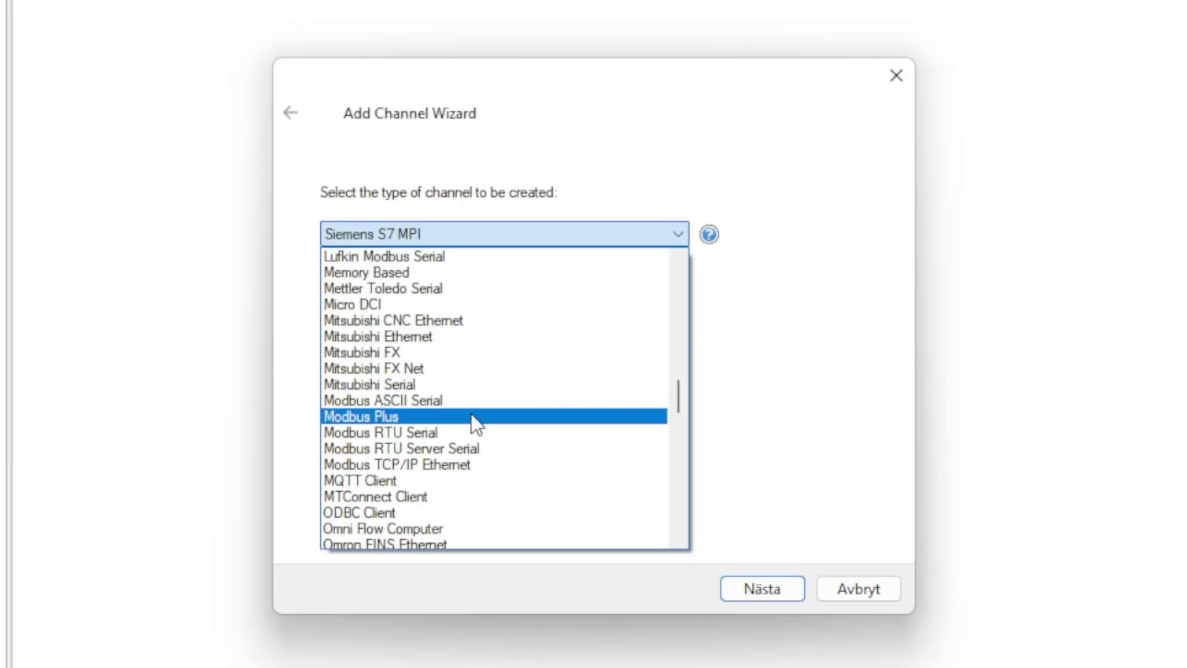
{"action": "left_click", "coordinate": [470, 467]}
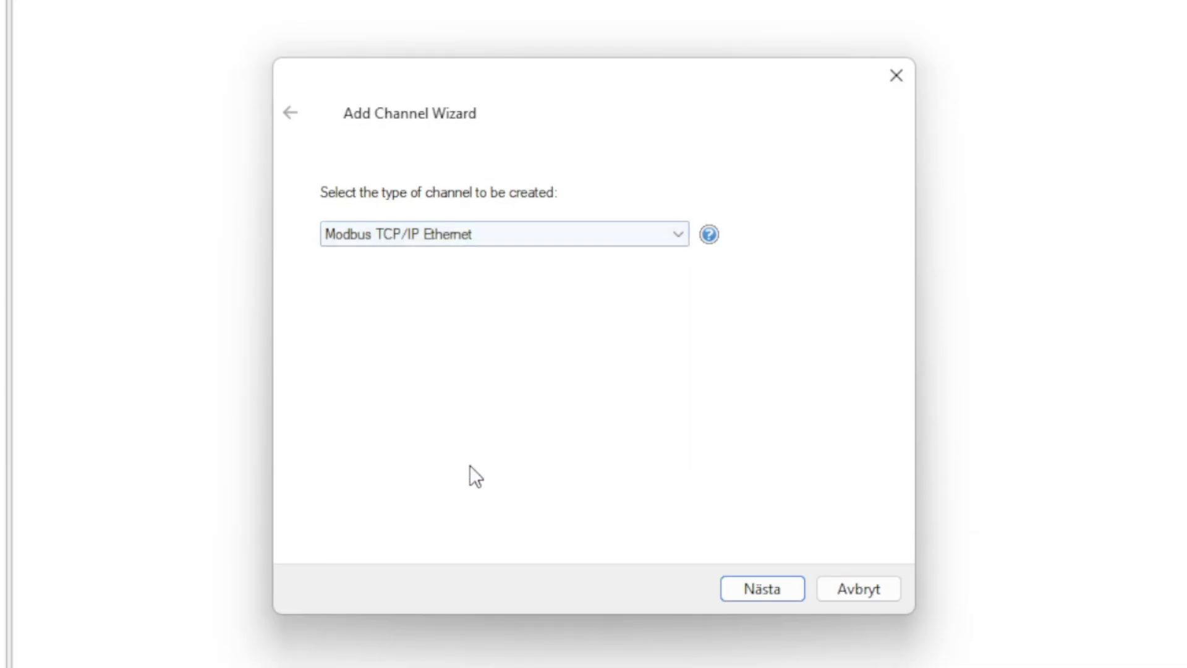
{"action": "left_click", "coordinate": [776, 586]}
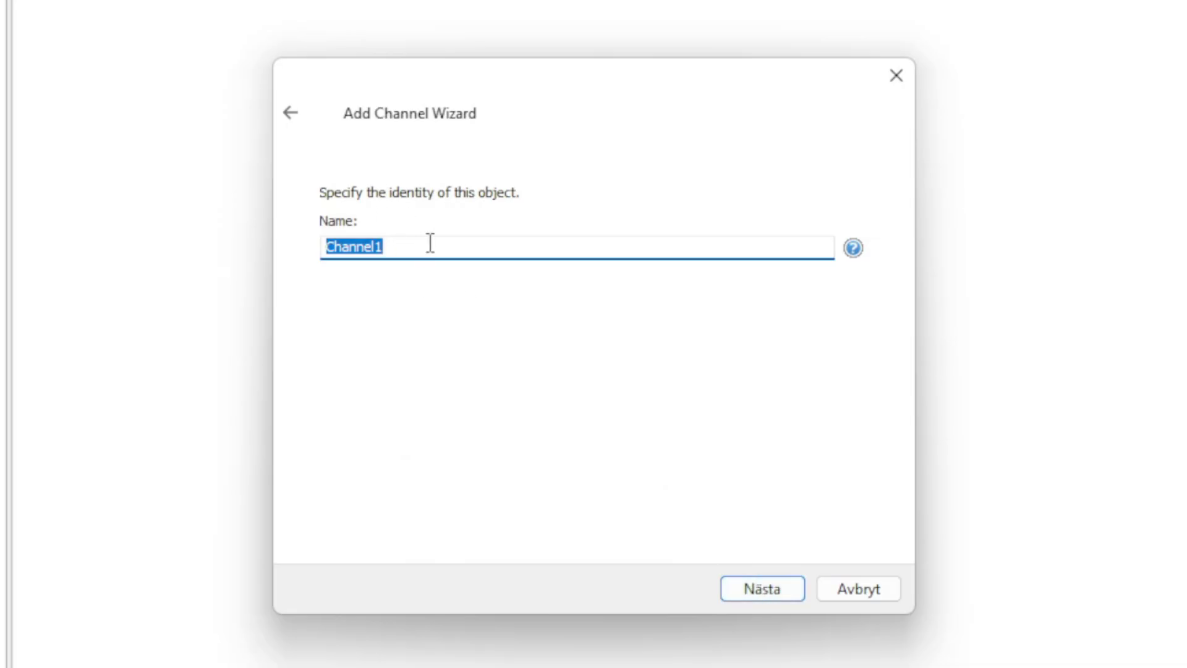
{"action": "type", "text": "M221 "}
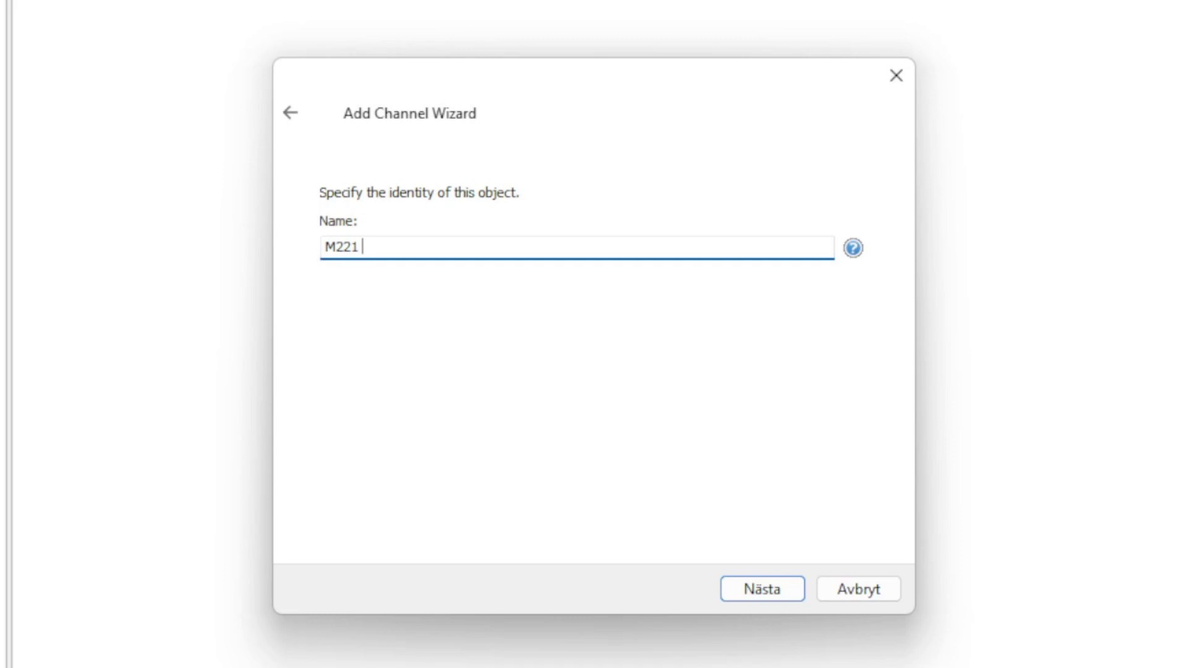
{"action": "type", "text": "Schneider PLC"}
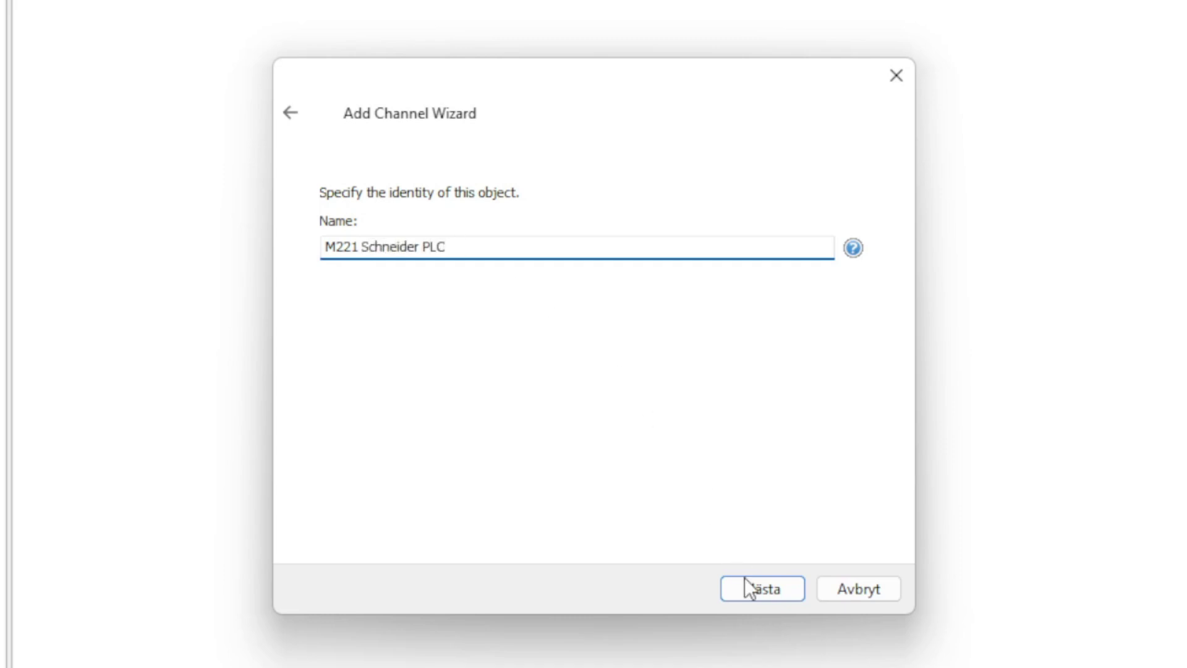
{"action": "left_click", "coordinate": [780, 598]}
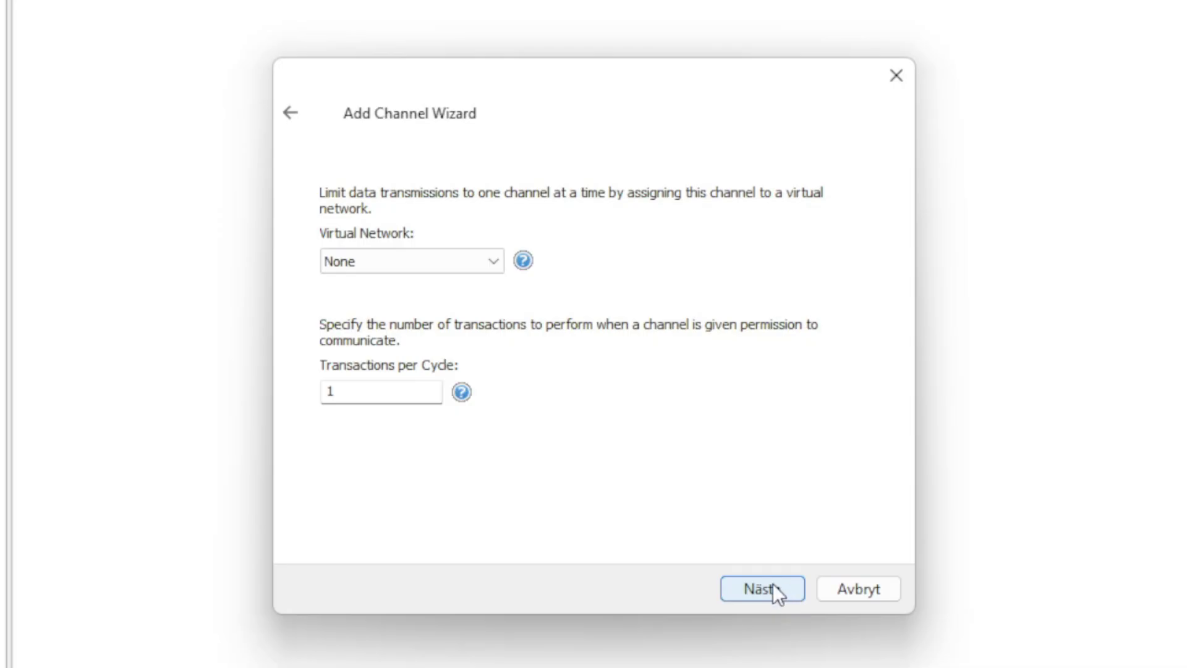
Bind the channel to the Realtek PCIe GbE adapter, keep defaults, and finish.
{"action": "left_click", "coordinate": [773, 586]}
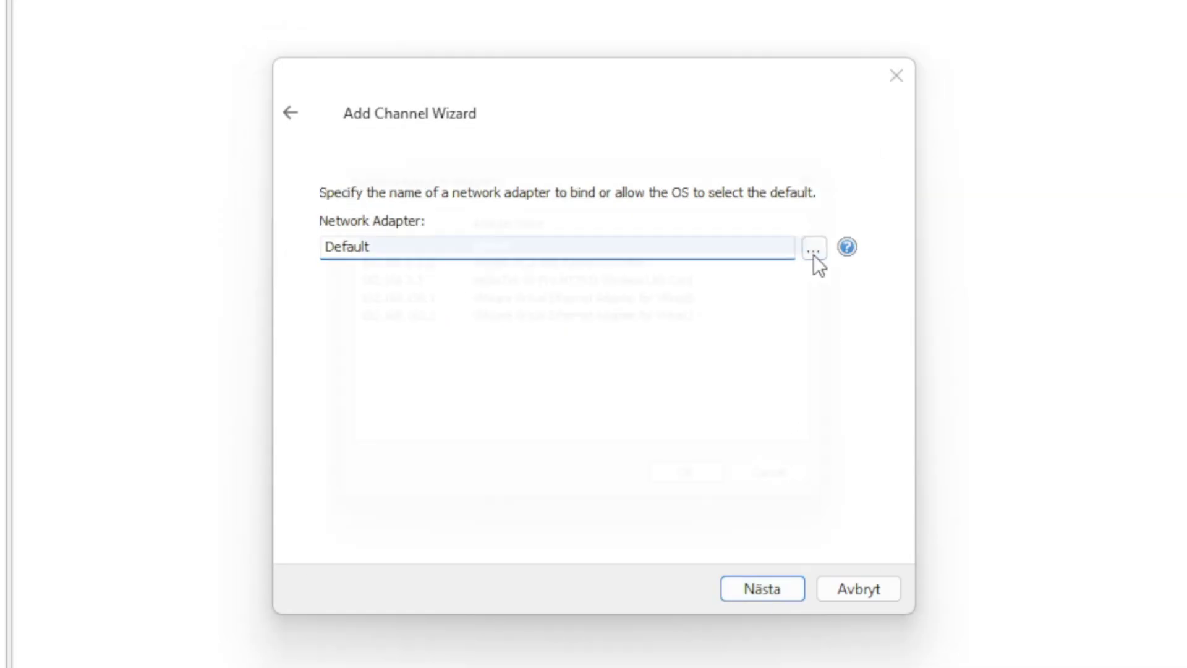
{"action": "left_click", "coordinate": [814, 250]}
{"action": "left_click", "coordinate": [653, 255]}
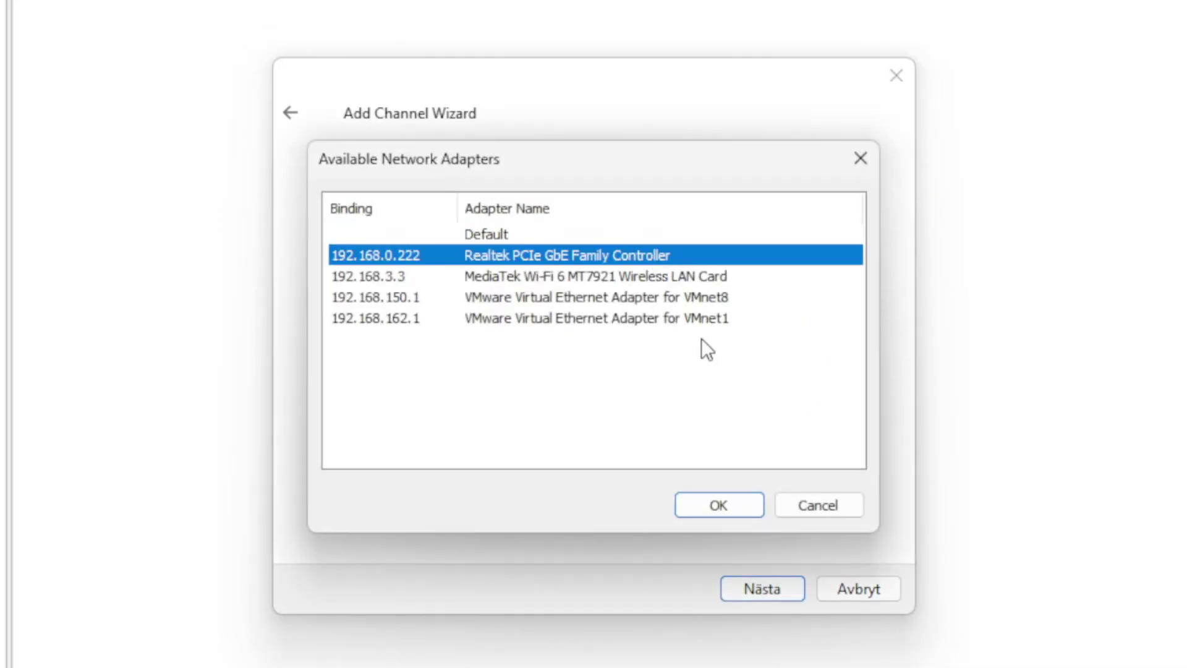
{"action": "left_click", "coordinate": [737, 502]}
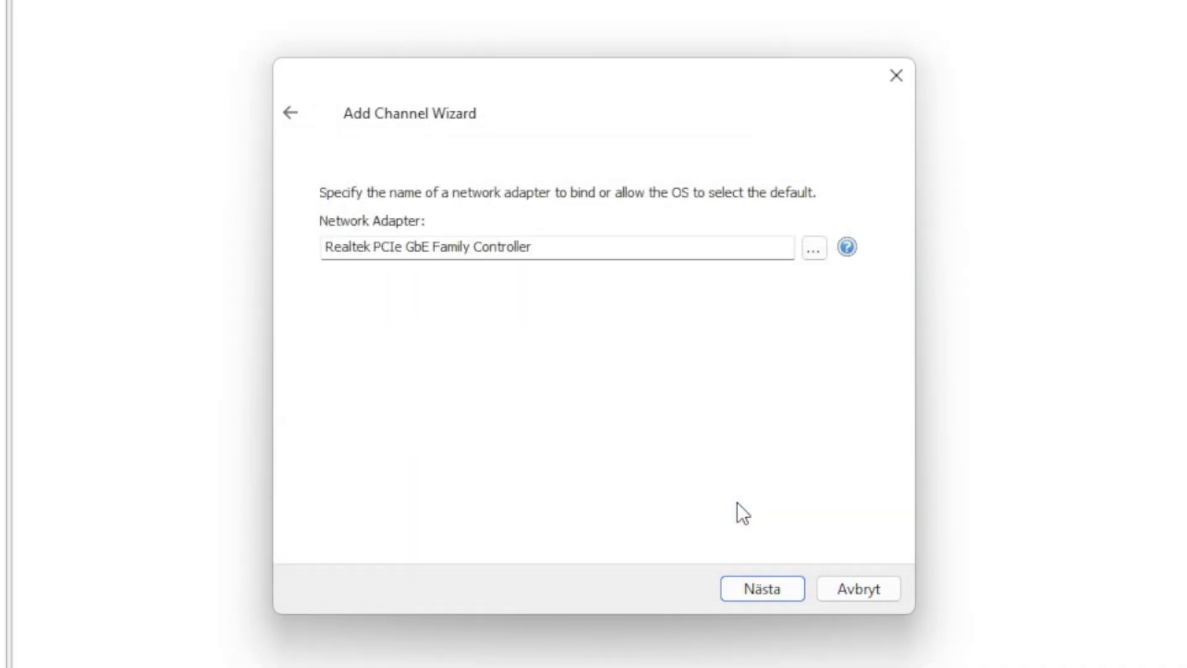
{"action": "left_click", "coordinate": [768, 585]}
{"action": "left_click", "coordinate": [768, 585]}
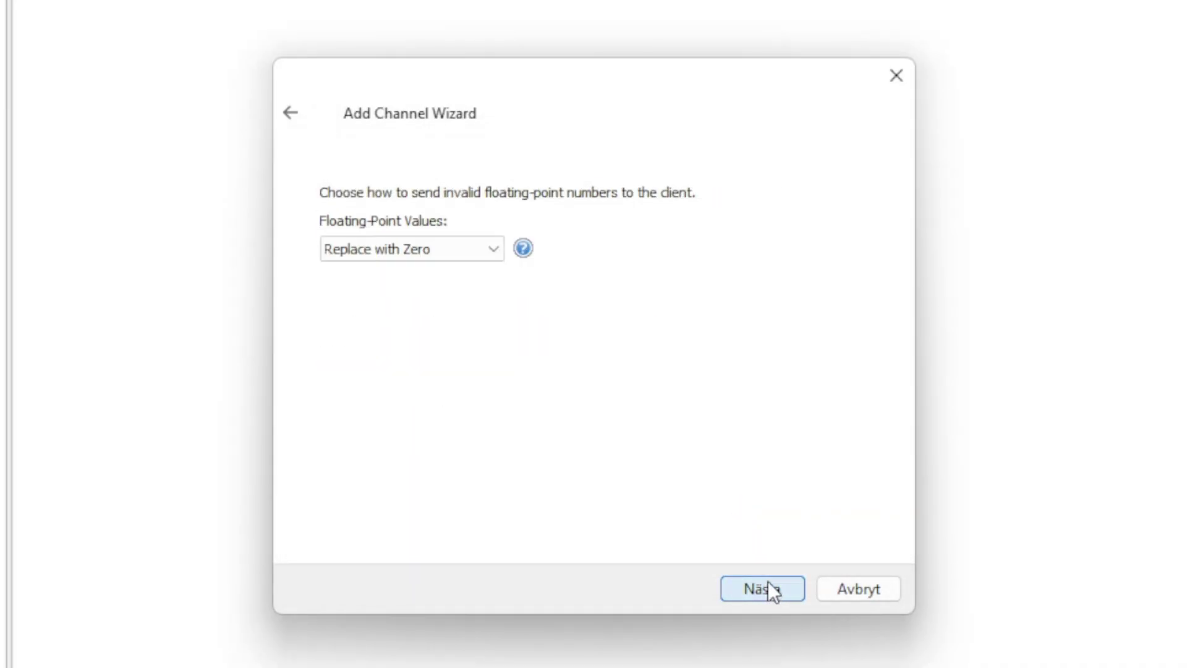
{"action": "left_click", "coordinate": [768, 582]}
{"action": "left_click", "coordinate": [767, 581]}
{"action": "left_click", "coordinate": [765, 584]}
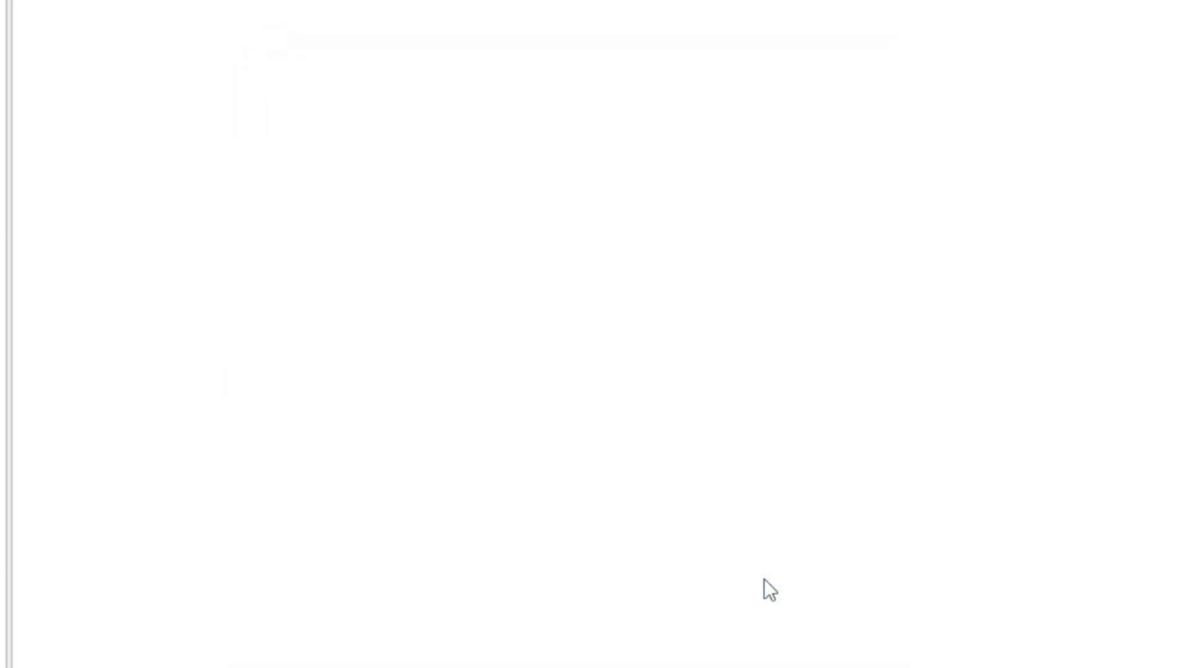
Start a new device on the M221 channel named Device2 with the Modbus model.
{"action": "left_click", "coordinate": [118, 80]}
{"action": "left_click", "coordinate": [459, 244]}
{"action": "key", "text": "BackSpace"}
{"action": "type", "text": "2"}
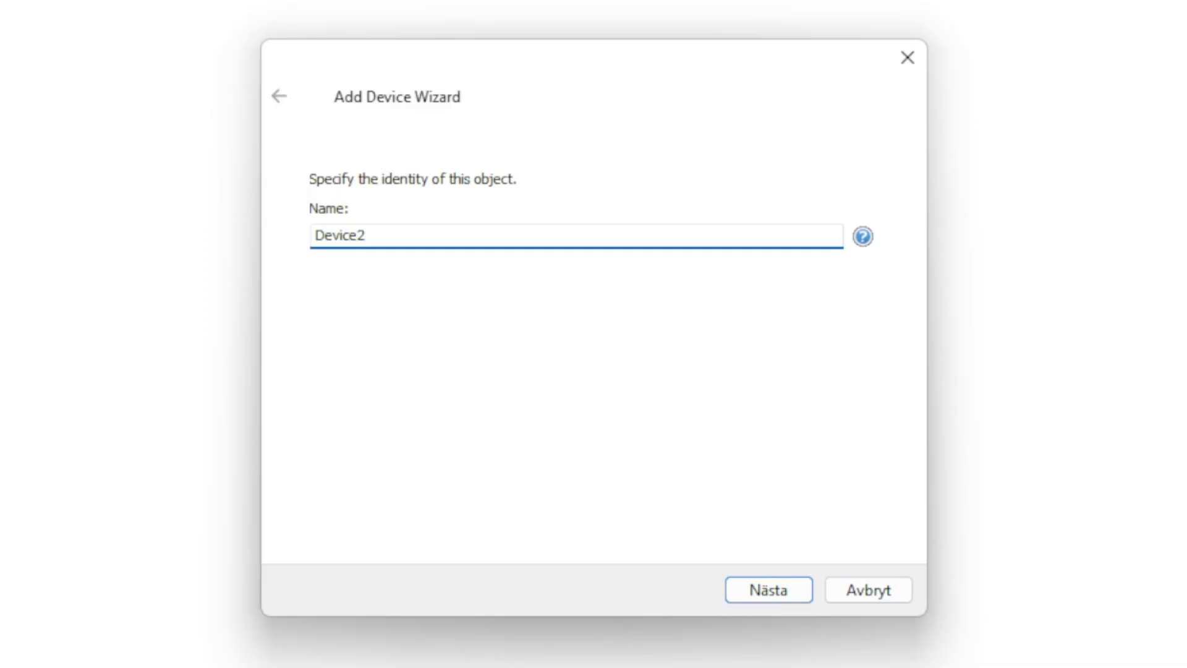
{"action": "key", "text": "Return"}
{"action": "left_click", "coordinate": [487, 250]}
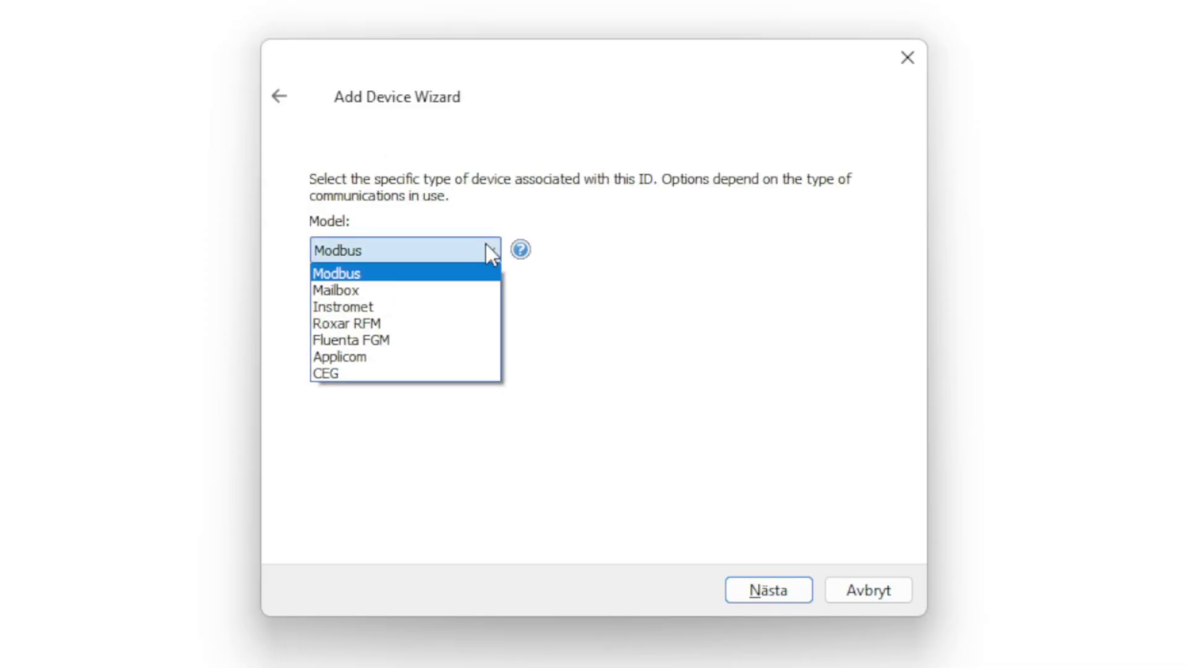
{"action": "left_click", "coordinate": [485, 247]}
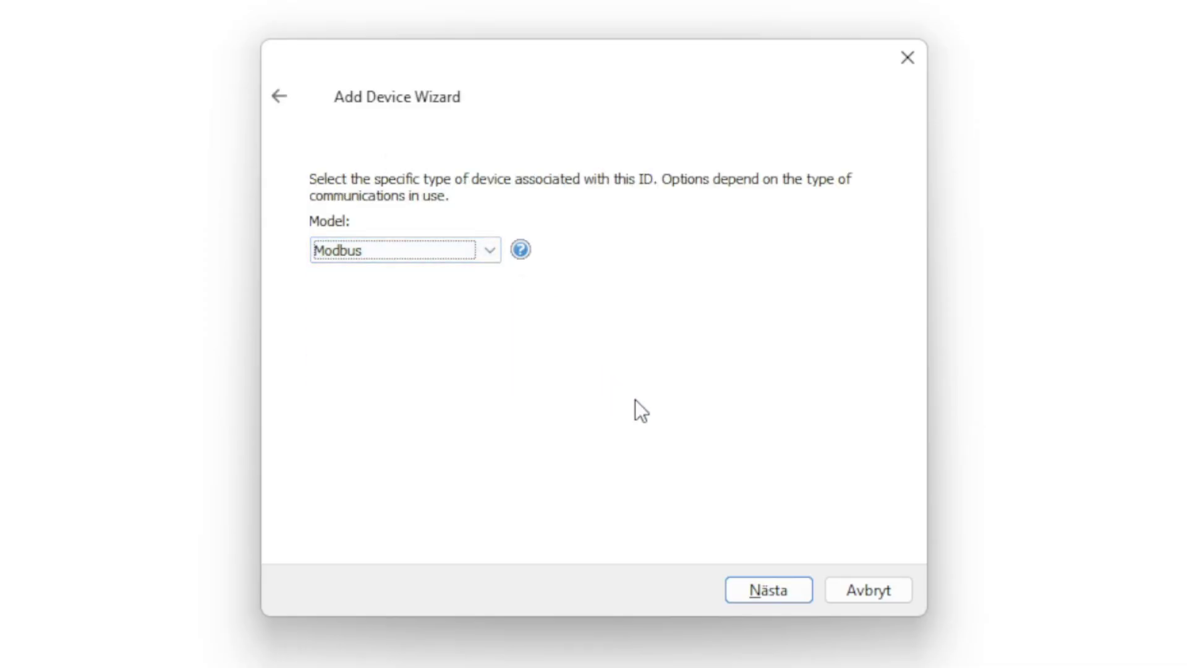
{"action": "left_click", "coordinate": [770, 590]}
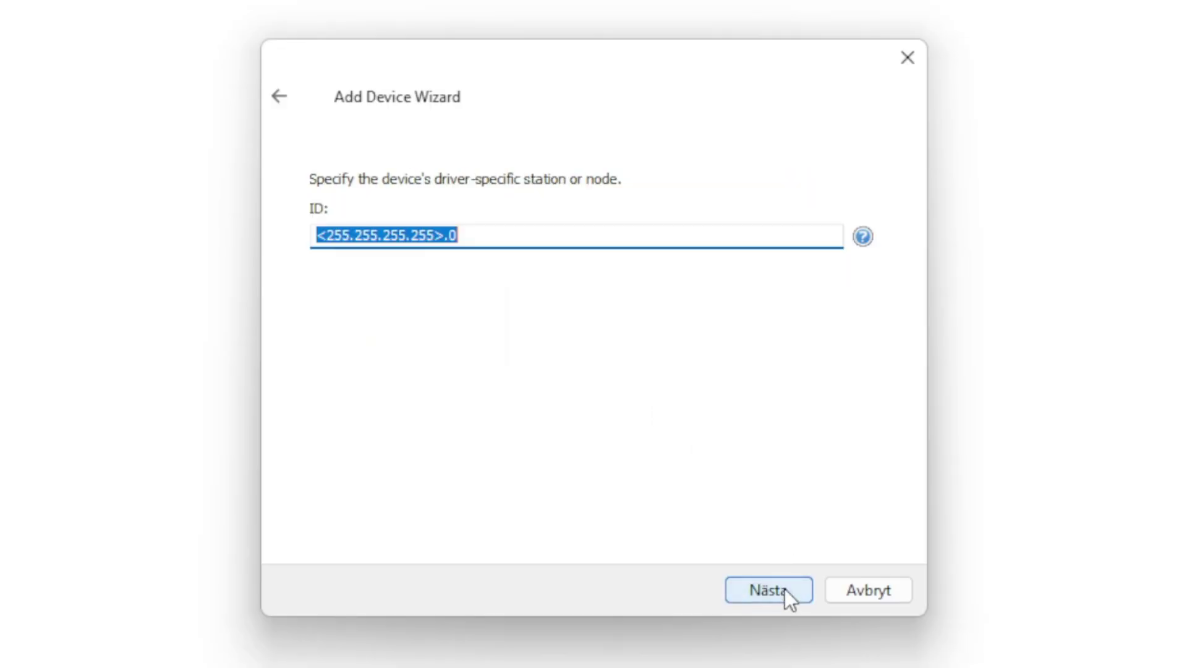
Set the device ID to 192.168.0.50, accept all remaining defaults, and finish.
{"action": "left_click", "coordinate": [443, 235]}
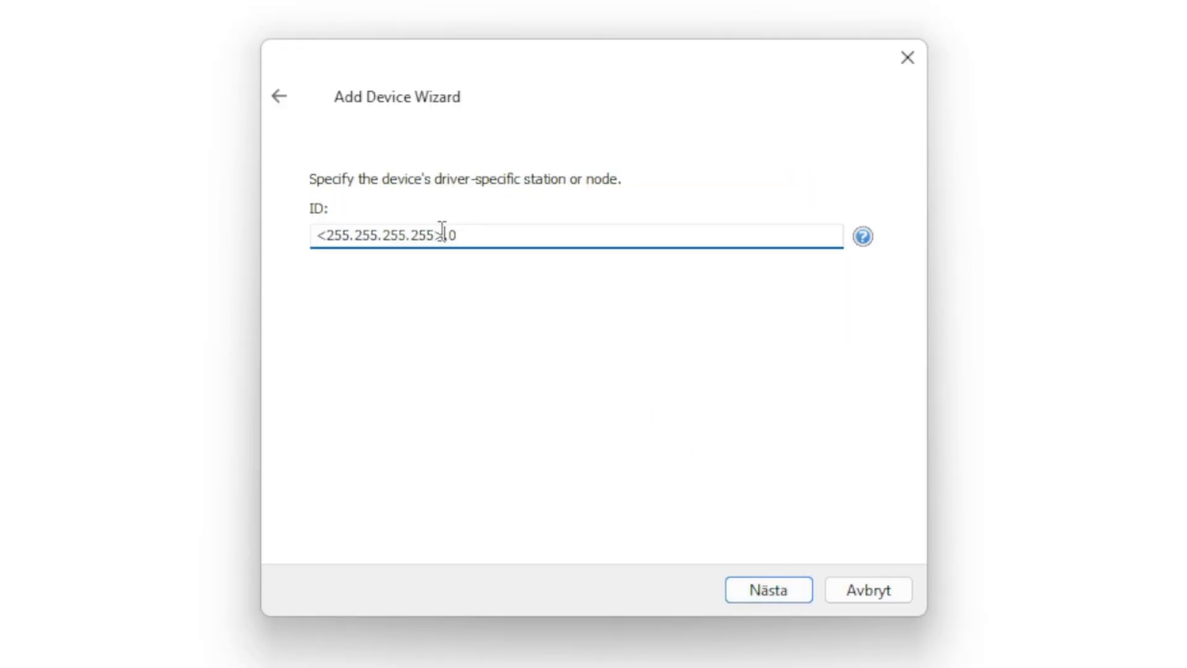
{"action": "left_click_drag", "start_coordinate": [445, 235], "coordinate": [313, 235]}
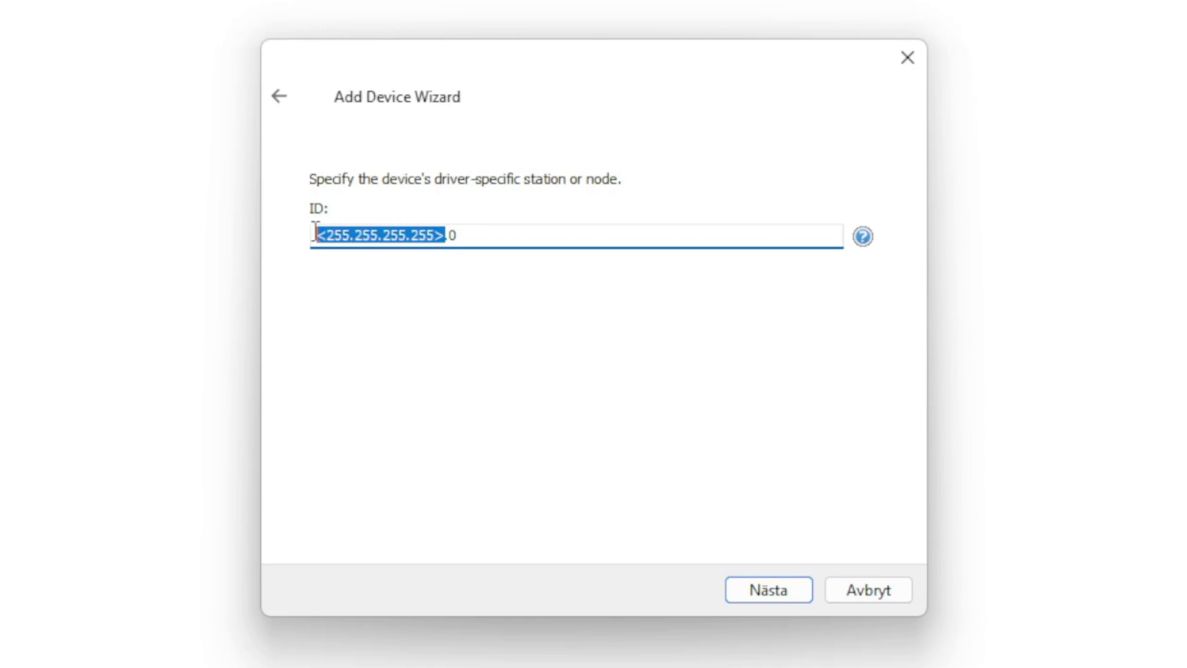
{"action": "type", "text": "192.168.0"}
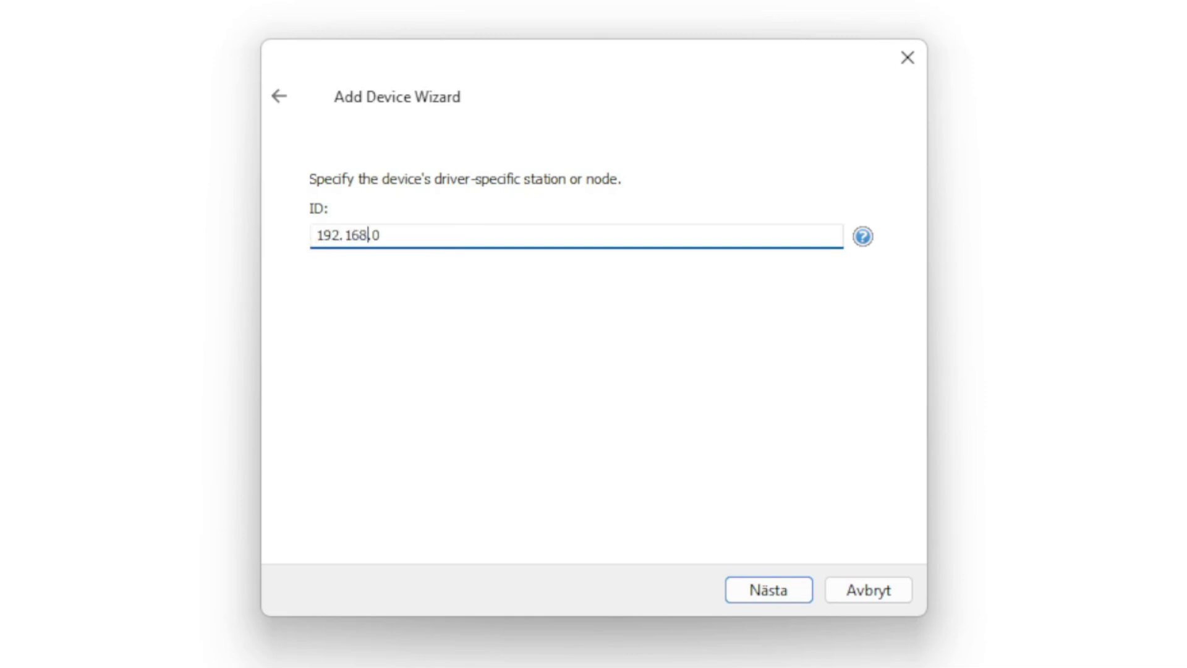
{"action": "type", "text": ".50"}
{"action": "left_click", "coordinate": [782, 591]}
{"action": "left_click", "coordinate": [778, 590]}
{"action": "left_click", "coordinate": [777, 590]}
{"action": "left_click", "coordinate": [777, 590]}
{"action": "left_click", "coordinate": [778, 590]}
{"action": "left_click", "coordinate": [777, 590]}
{"action": "left_click", "coordinate": [778, 590]}
{"action": "left_click", "coordinate": [777, 590]}
{"action": "left_click", "coordinate": [777, 590]}
{"action": "left_click", "coordinate": [778, 590]}
{"action": "left_click", "coordinate": [778, 590]}
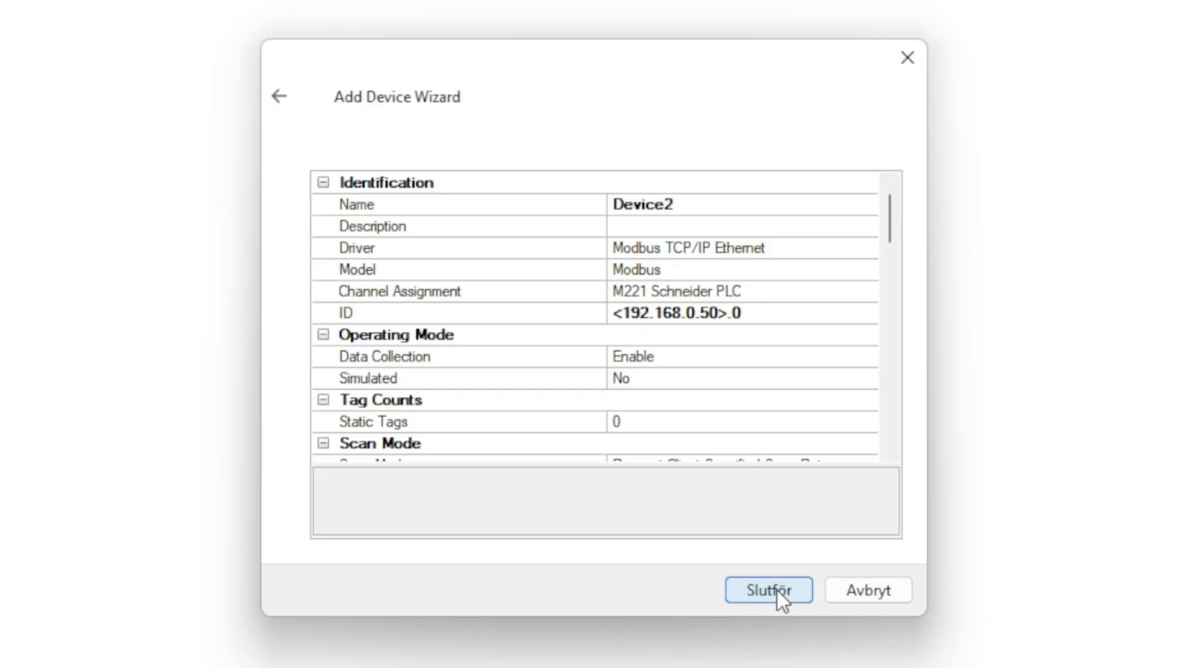
{"action": "left_click", "coordinate": [777, 588]}
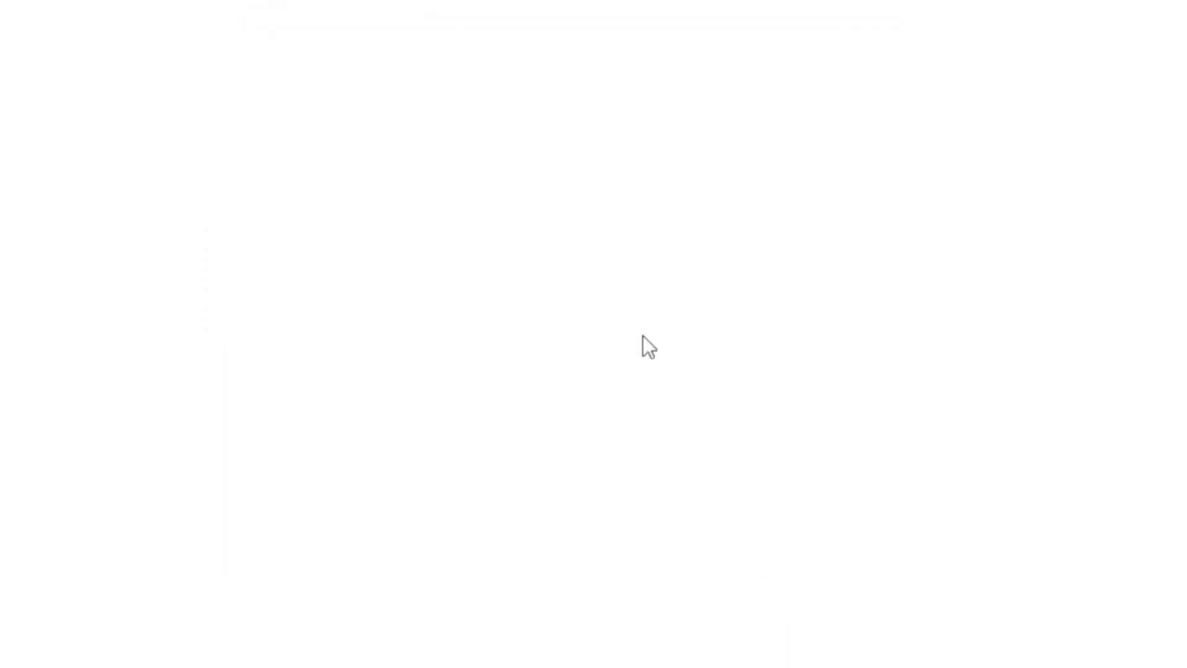
Create a Device2 tag named 'Send' at address 000001 and save it.
{"action": "right_click", "coordinate": [606, 232]}
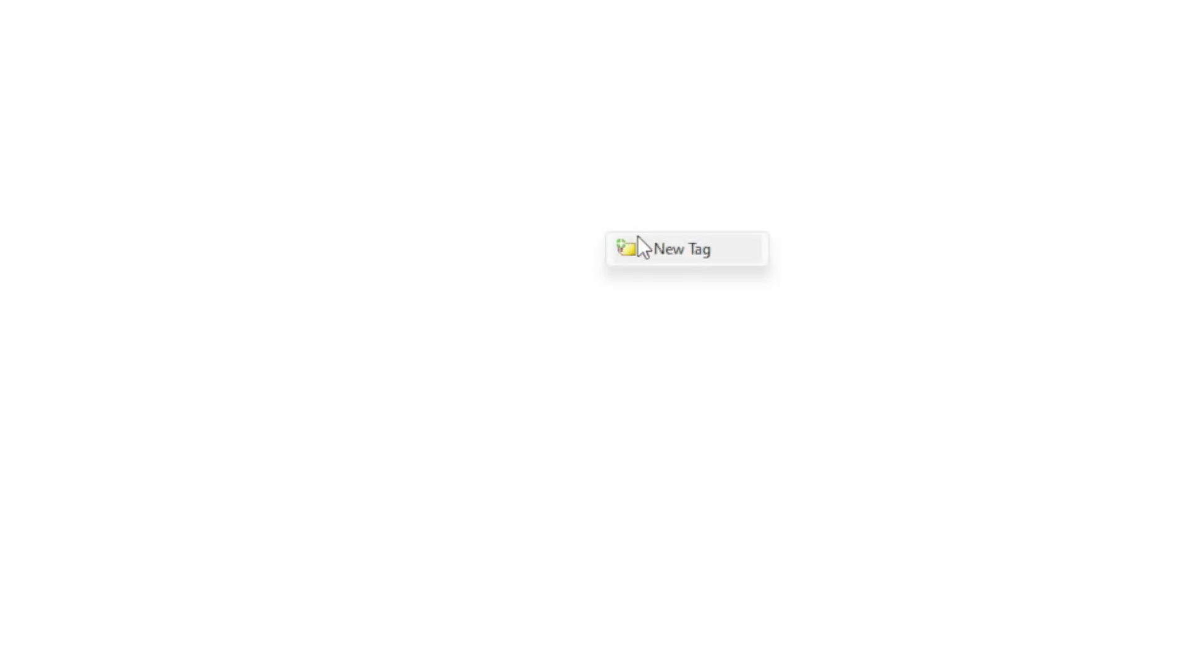
{"action": "left_click", "coordinate": [674, 255]}
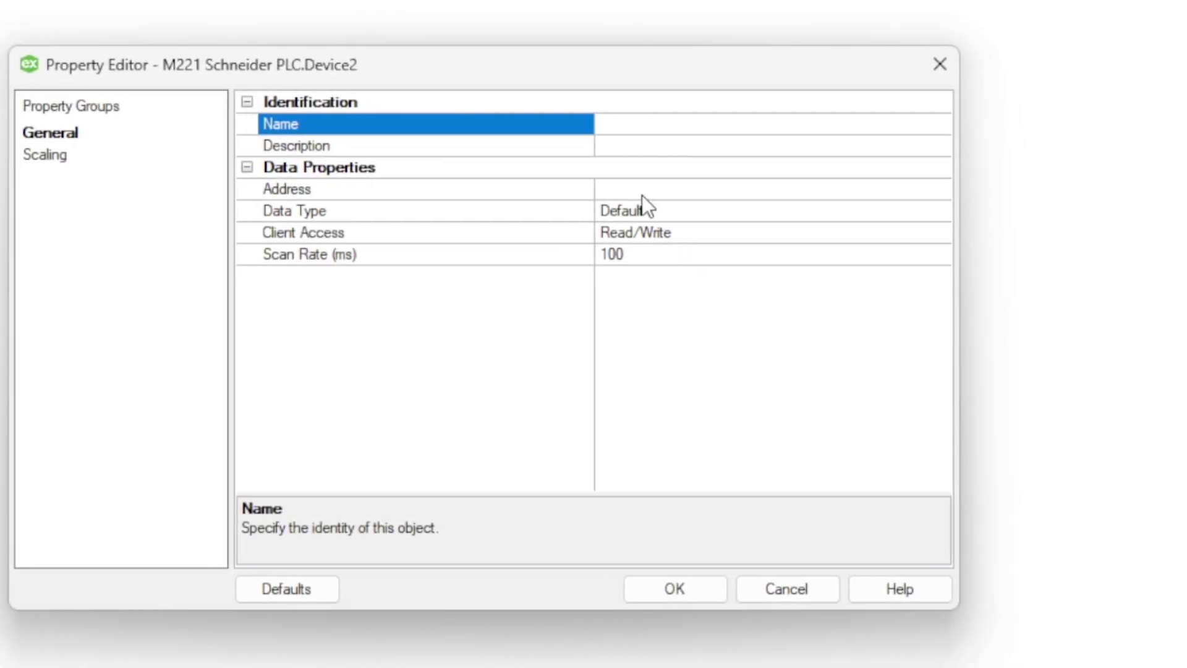
{"action": "left_click", "coordinate": [755, 191]}
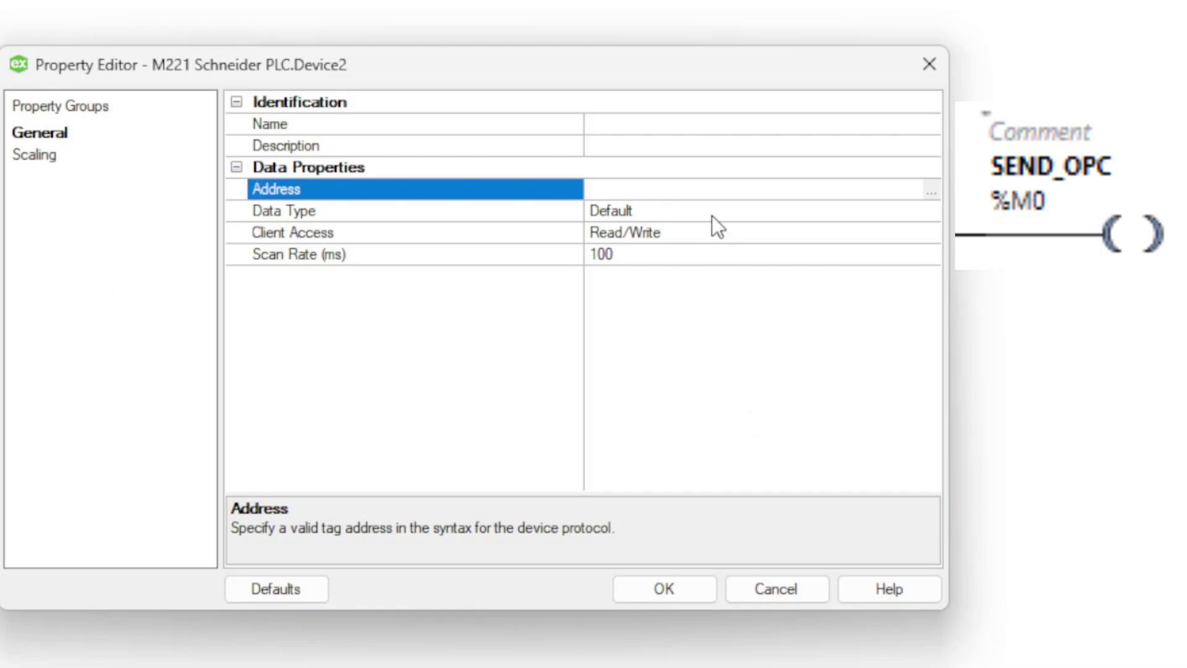
{"action": "type", "text": "000001"}
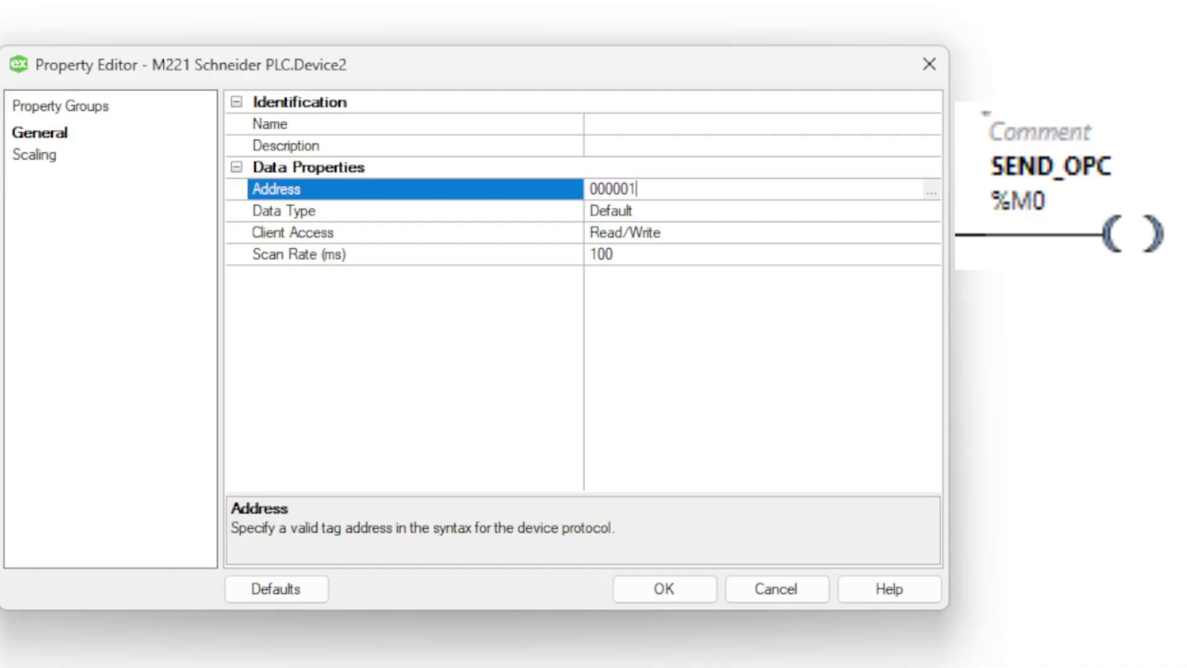
{"action": "left_click", "coordinate": [652, 121]}
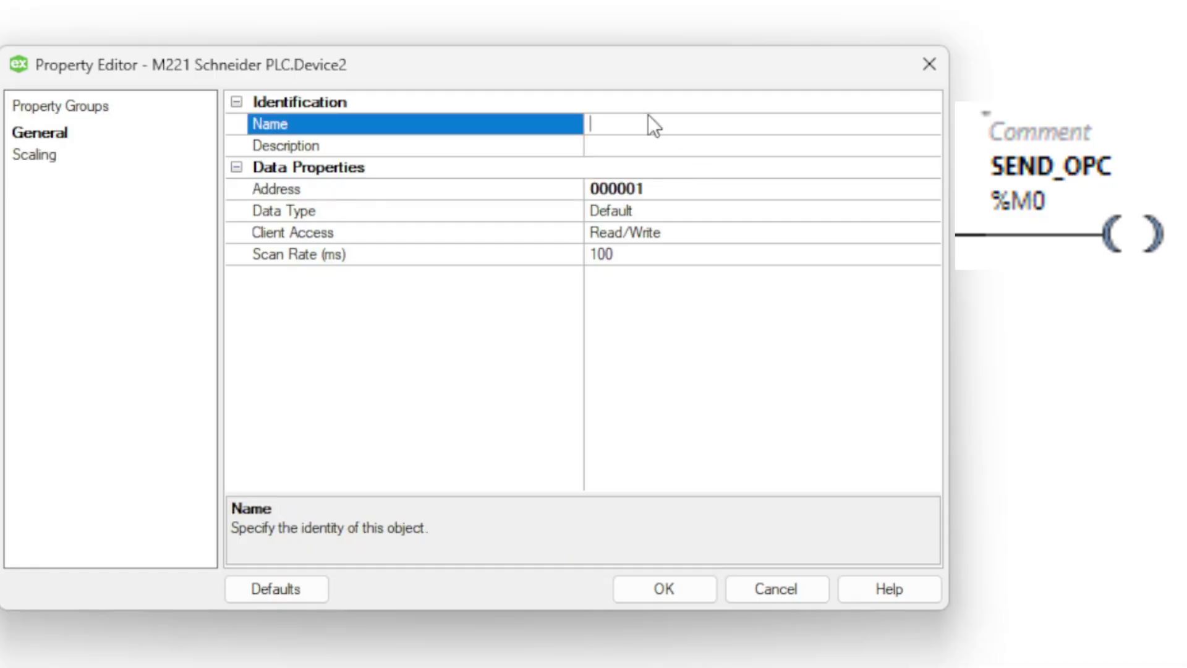
{"action": "type", "text": "Send"}
{"action": "left_click", "coordinate": [707, 445]}
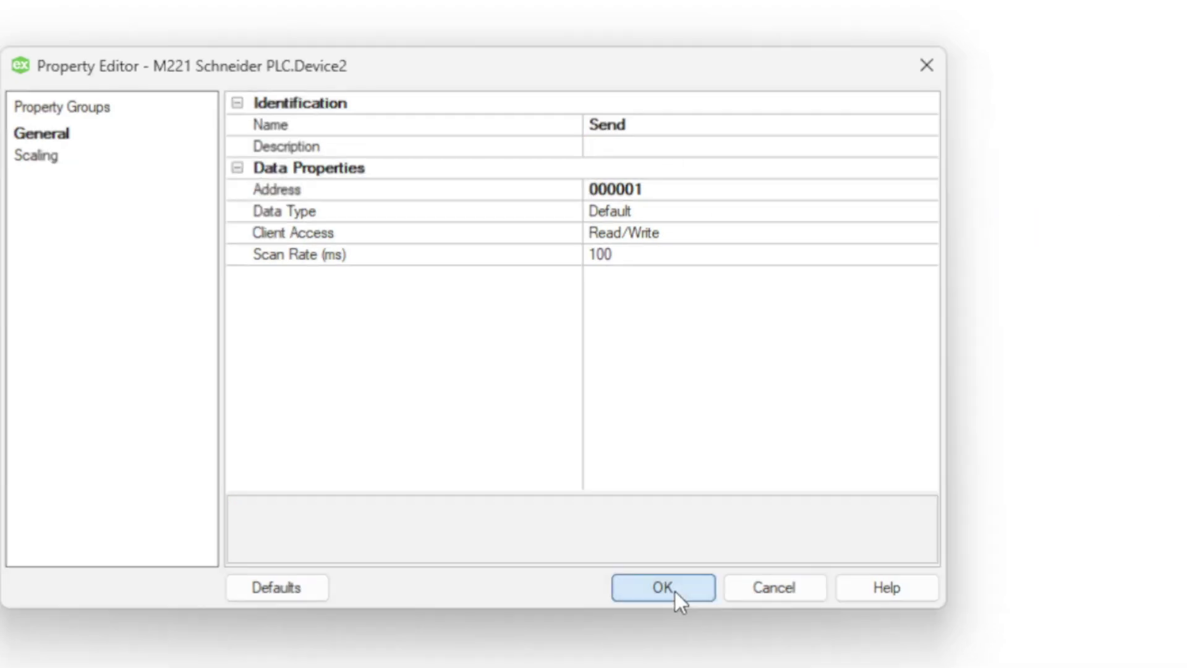
{"action": "left_click", "coordinate": [663, 587]}
Add a Device2 tag named 'Receive' at address 000002, then view the Advanced Tags list.
{"action": "right_click", "coordinate": [625, 230]}
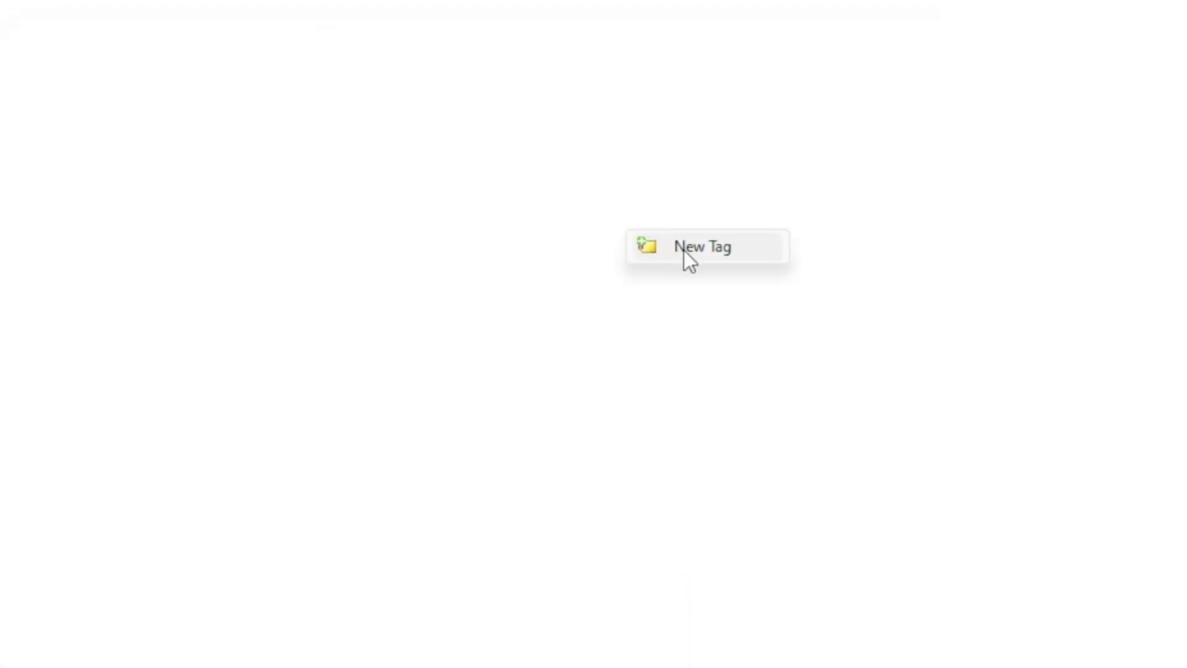
{"action": "left_click", "coordinate": [684, 250]}
{"action": "left_click", "coordinate": [637, 190]}
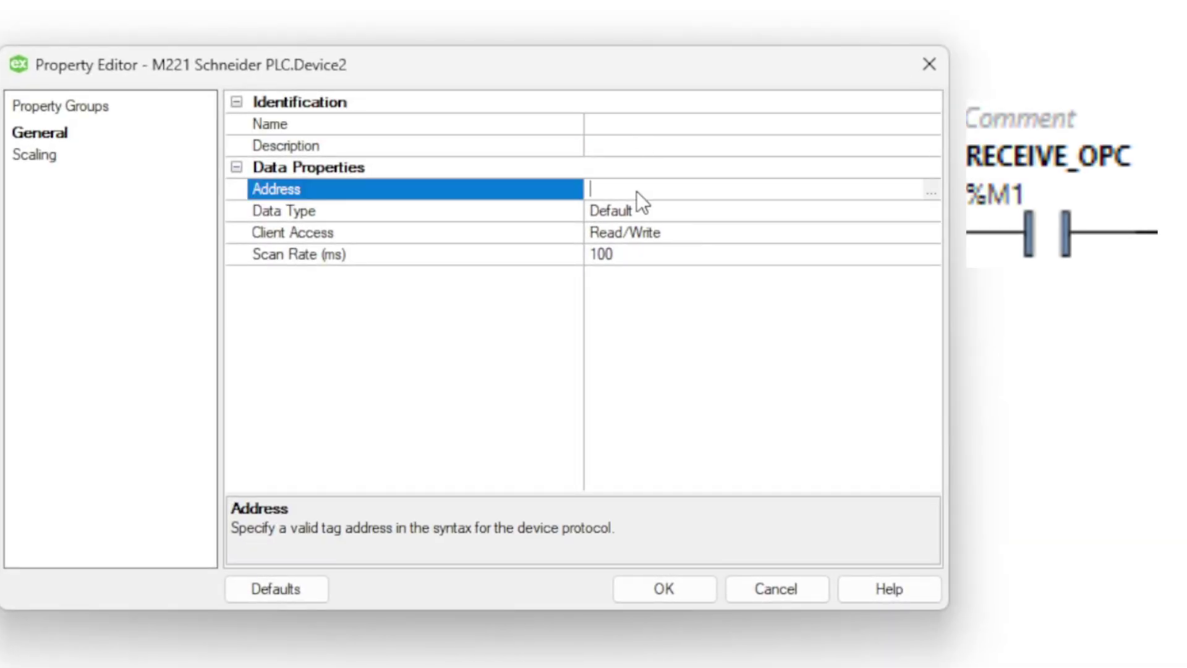
{"action": "type", "text": "000002"}
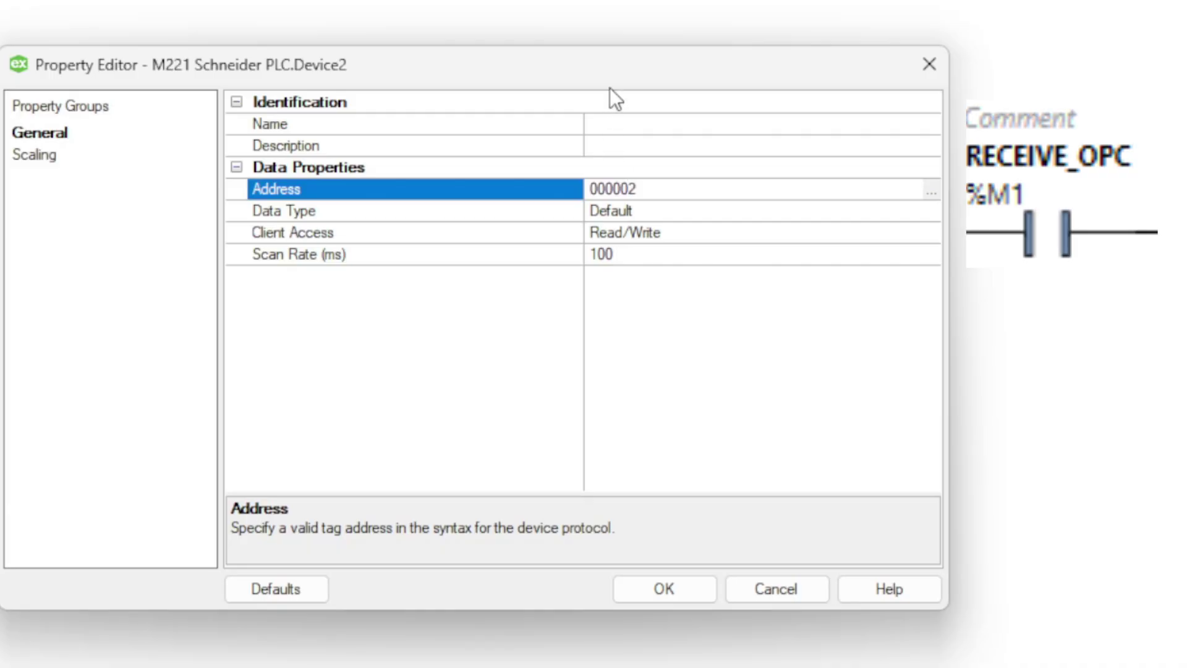
{"action": "left_click", "coordinate": [629, 127]}
{"action": "type", "text": "Receive"}
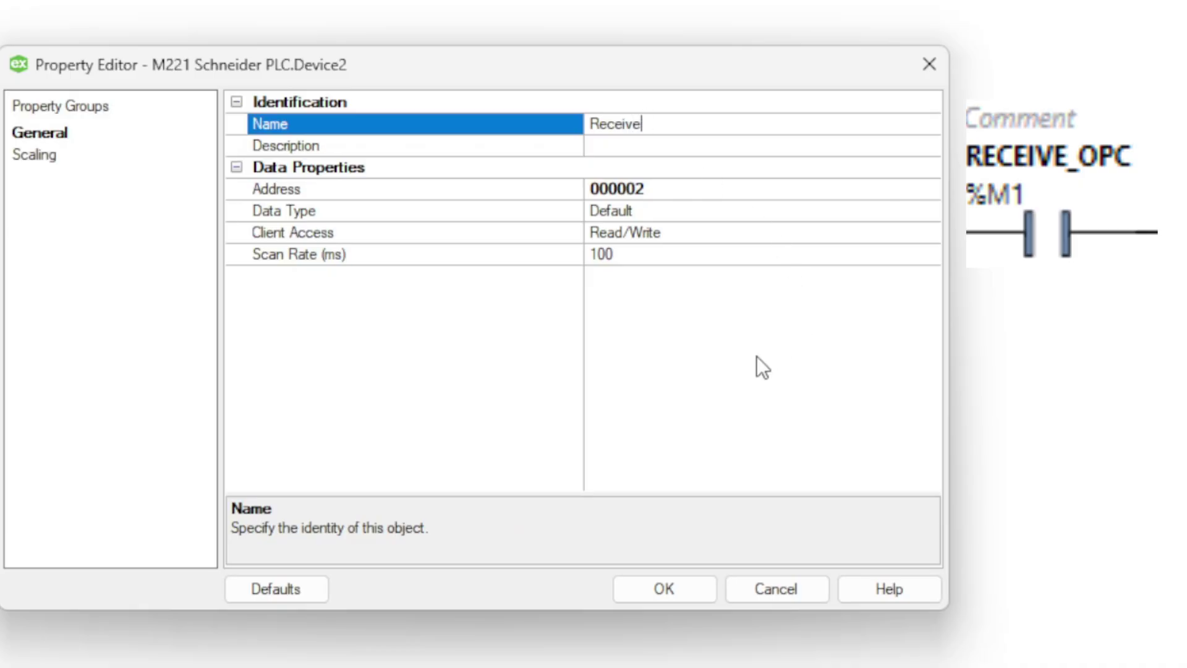
{"action": "left_click", "coordinate": [643, 587]}
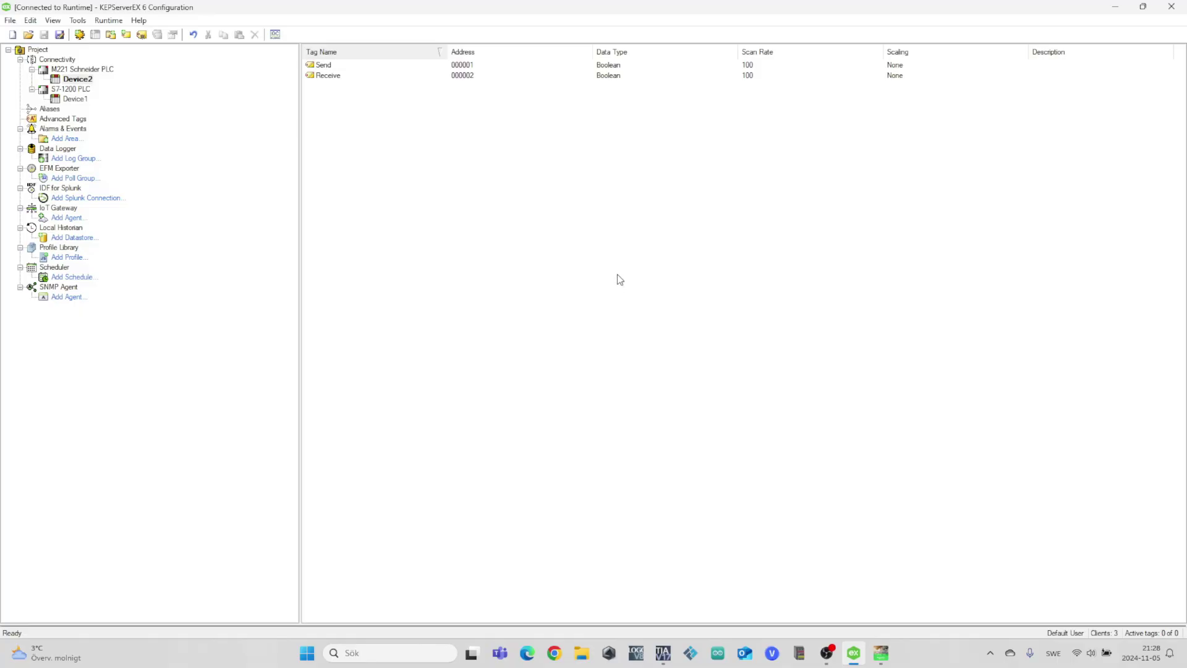
{"action": "left_click", "coordinate": [75, 120]}
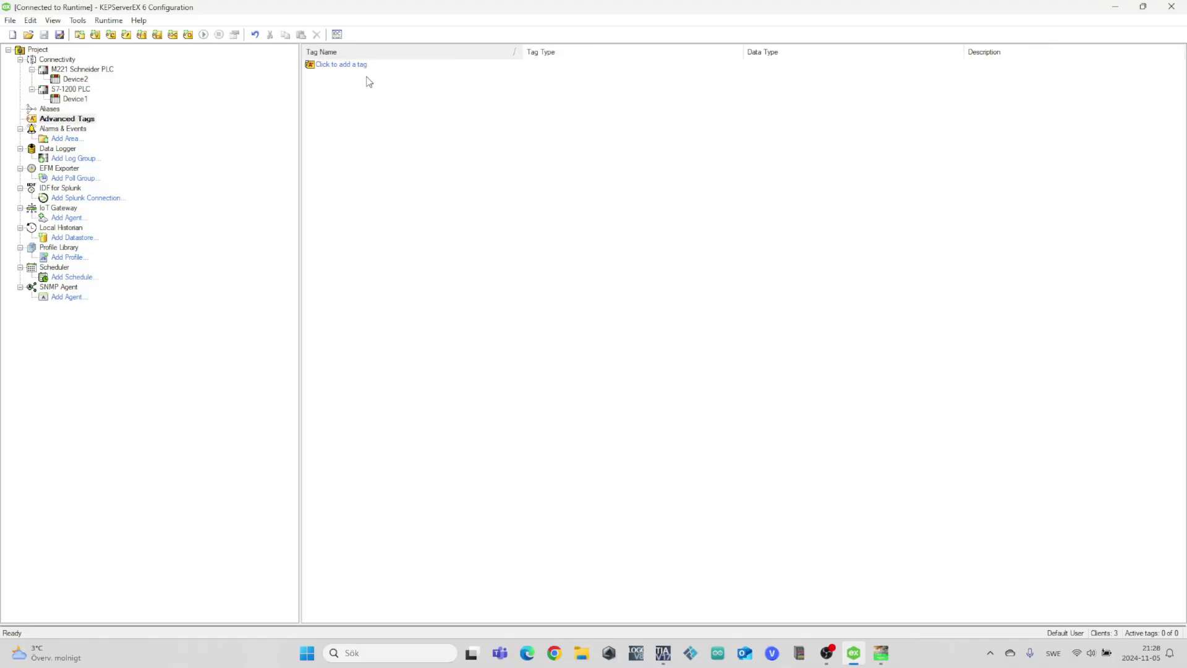
Add a Link-type advanced tag named 'Link1' and move to its input field.
{"action": "left_click", "coordinate": [350, 66]}
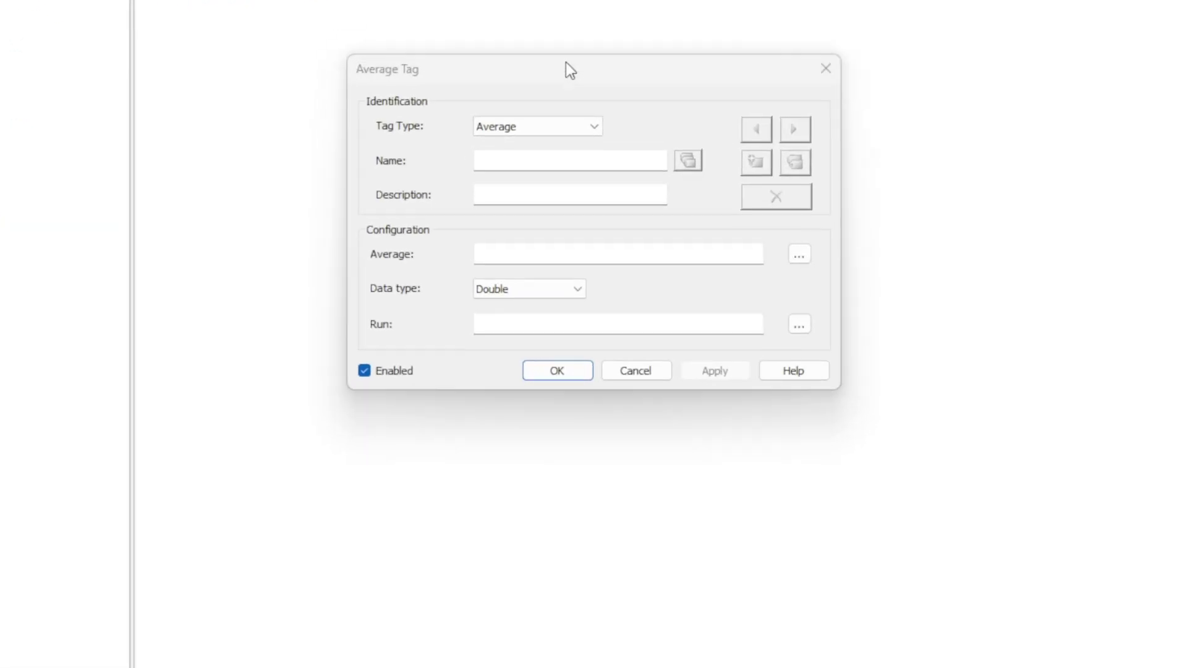
{"action": "left_click", "coordinate": [595, 105]}
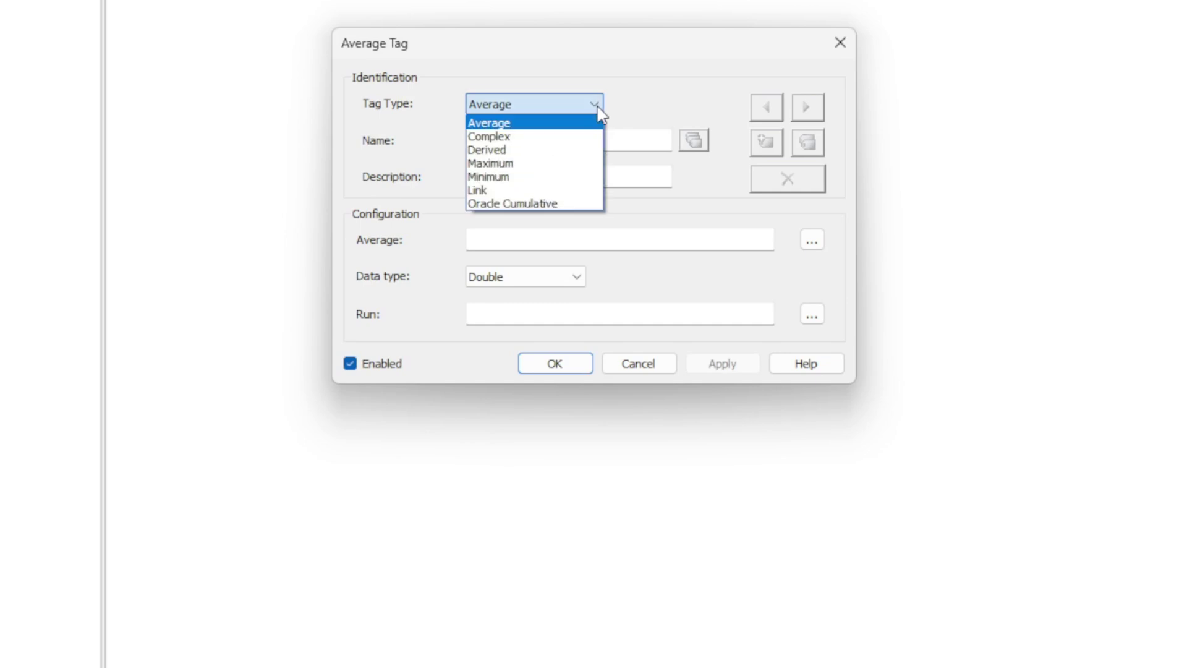
{"action": "left_click", "coordinate": [538, 190]}
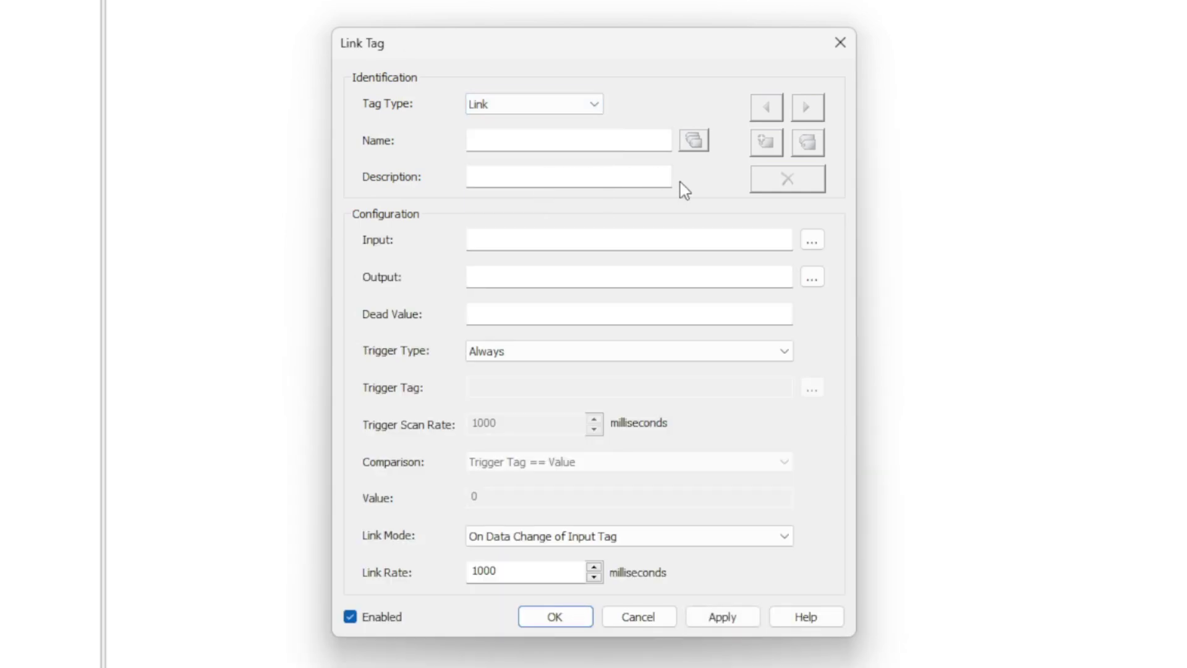
{"action": "left_click", "coordinate": [580, 138]}
{"action": "type", "text": "Link1"}
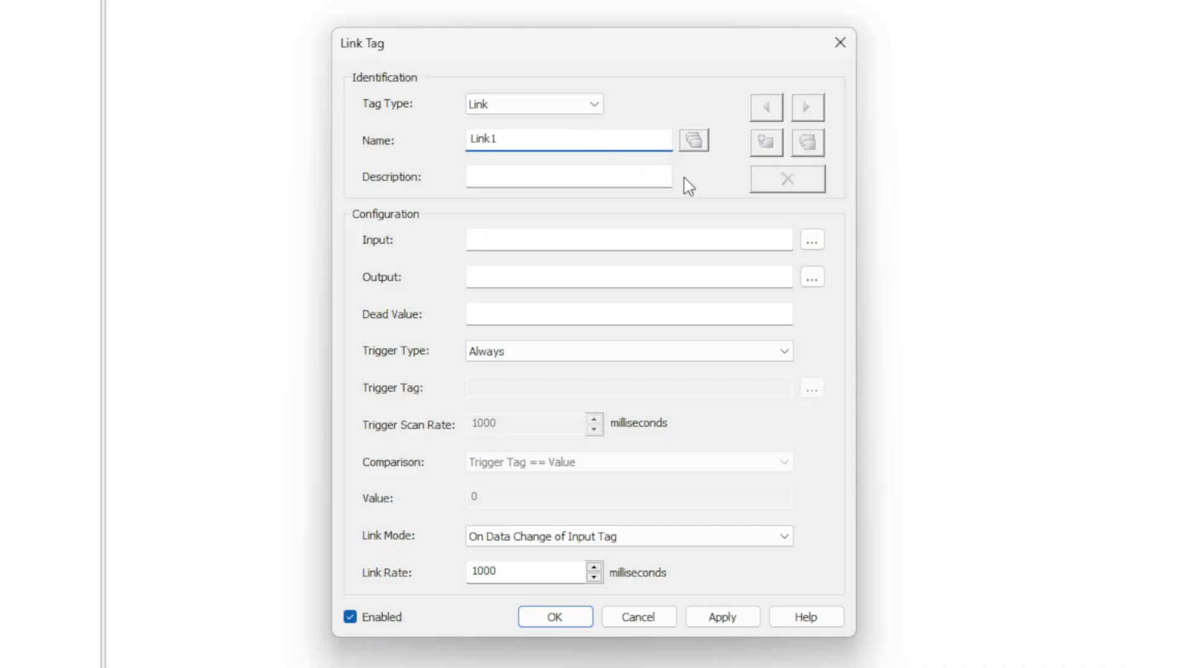
{"action": "left_click", "coordinate": [734, 238]}
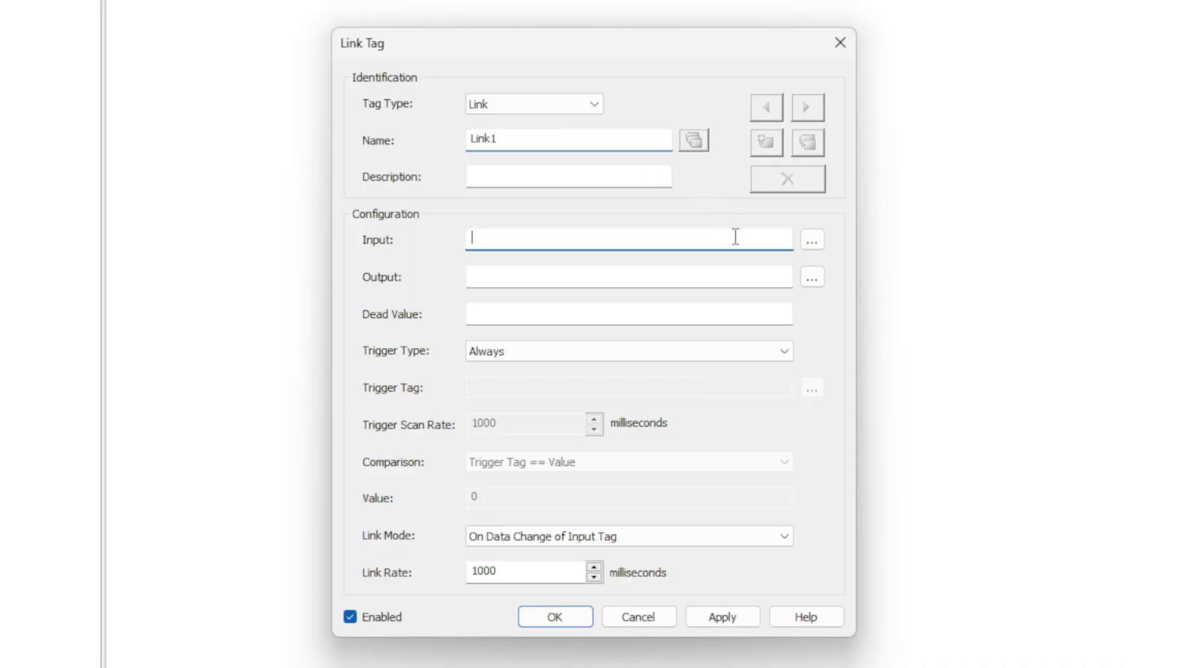
Set Link1's input to the S7-1200 PLC Device1 Send tag.
{"action": "left_click", "coordinate": [812, 240]}
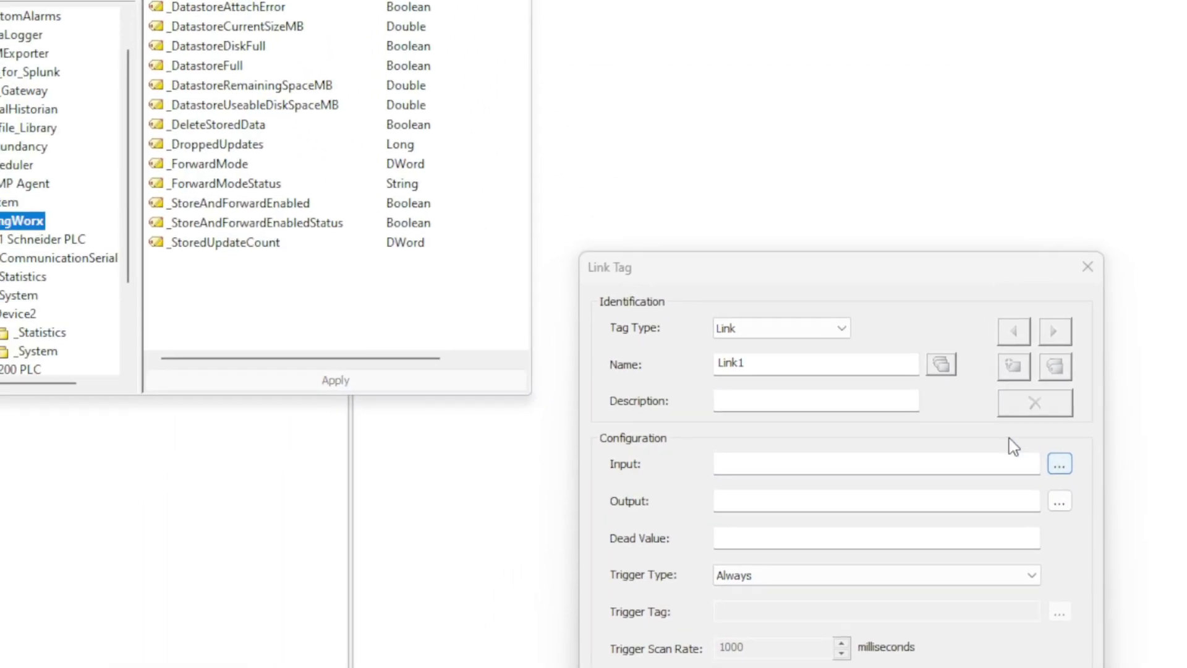
{"action": "scroll", "coordinate": [90, 259], "scroll_direction": "down", "scroll_amount": 1}
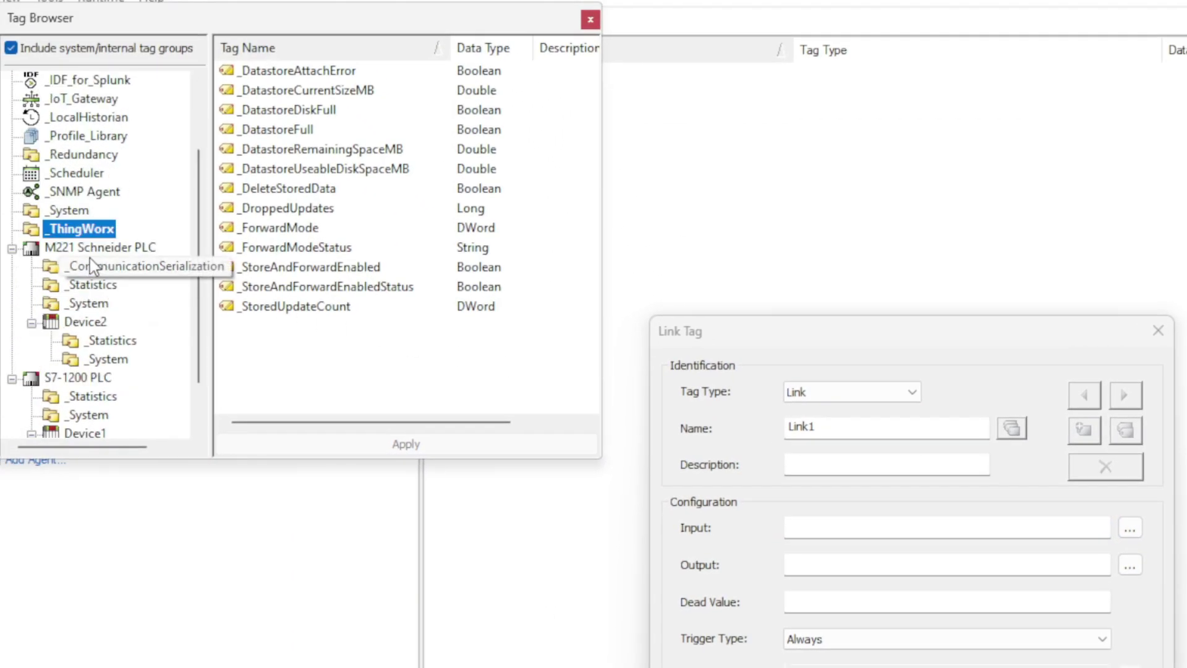
{"action": "scroll", "coordinate": [120, 319], "scroll_direction": "down", "scroll_amount": 1}
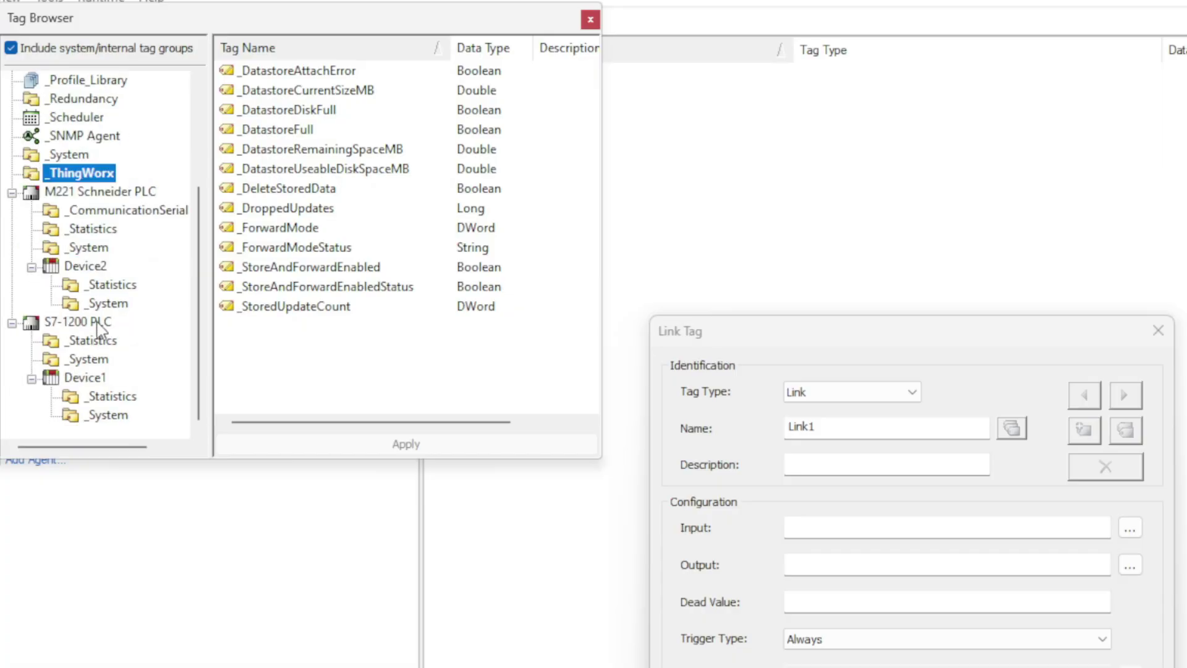
{"action": "left_click", "coordinate": [98, 322]}
{"action": "left_click", "coordinate": [89, 377]}
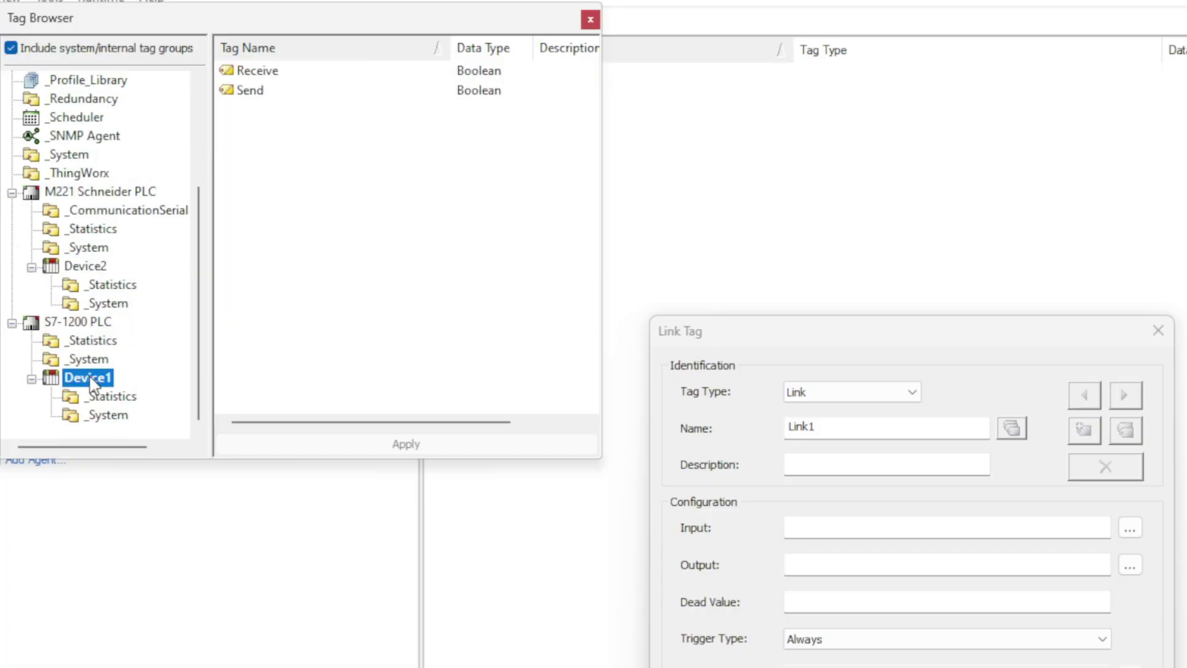
{"action": "left_click", "coordinate": [260, 93]}
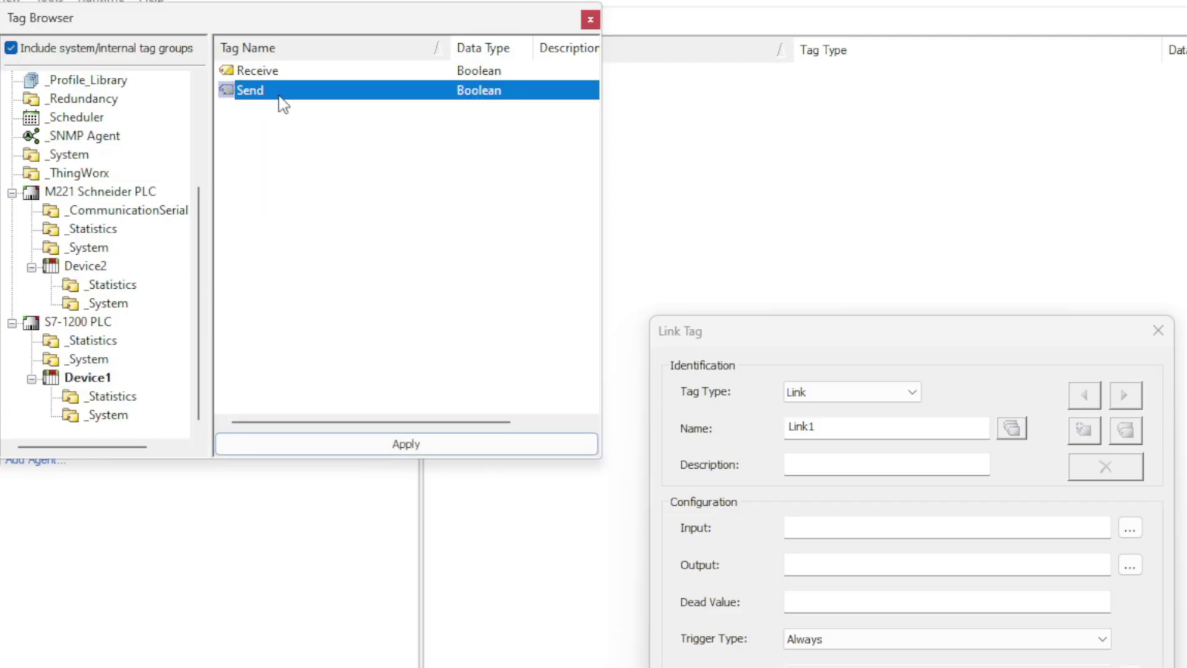
{"action": "double_click", "coordinate": [283, 90]}
Set Link1's output to the M221 Schneider PLC Device2 Receive tag and apply.
{"action": "left_click", "coordinate": [1068, 566]}
{"action": "left_click", "coordinate": [1130, 566]}
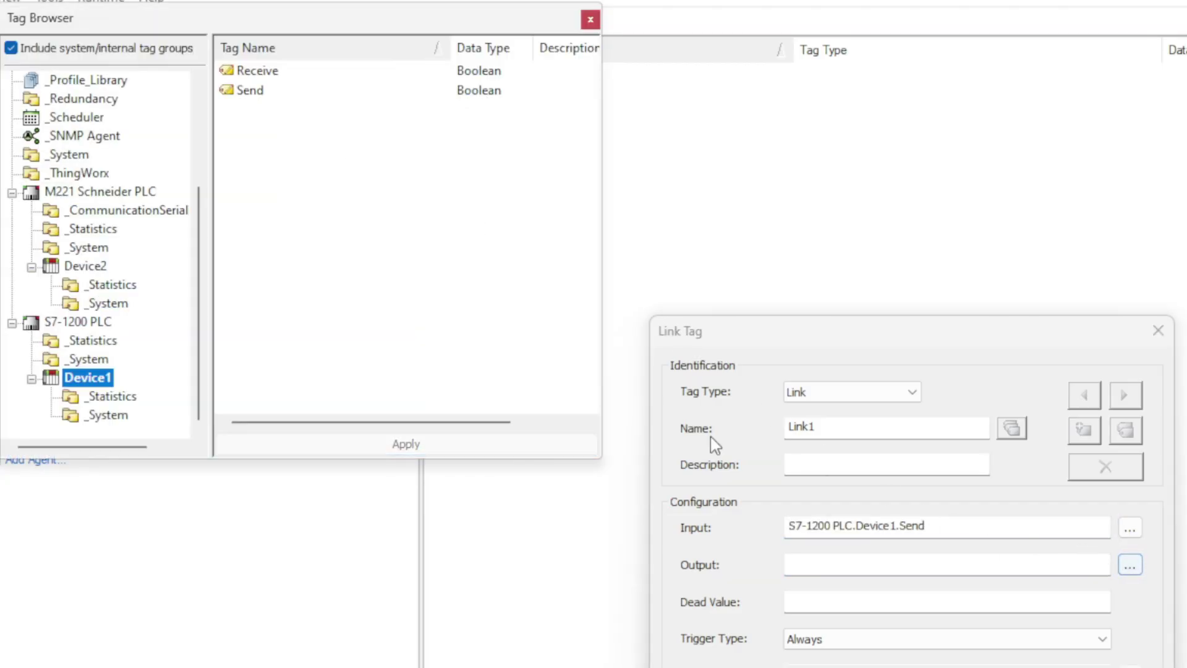
{"action": "left_click", "coordinate": [71, 267]}
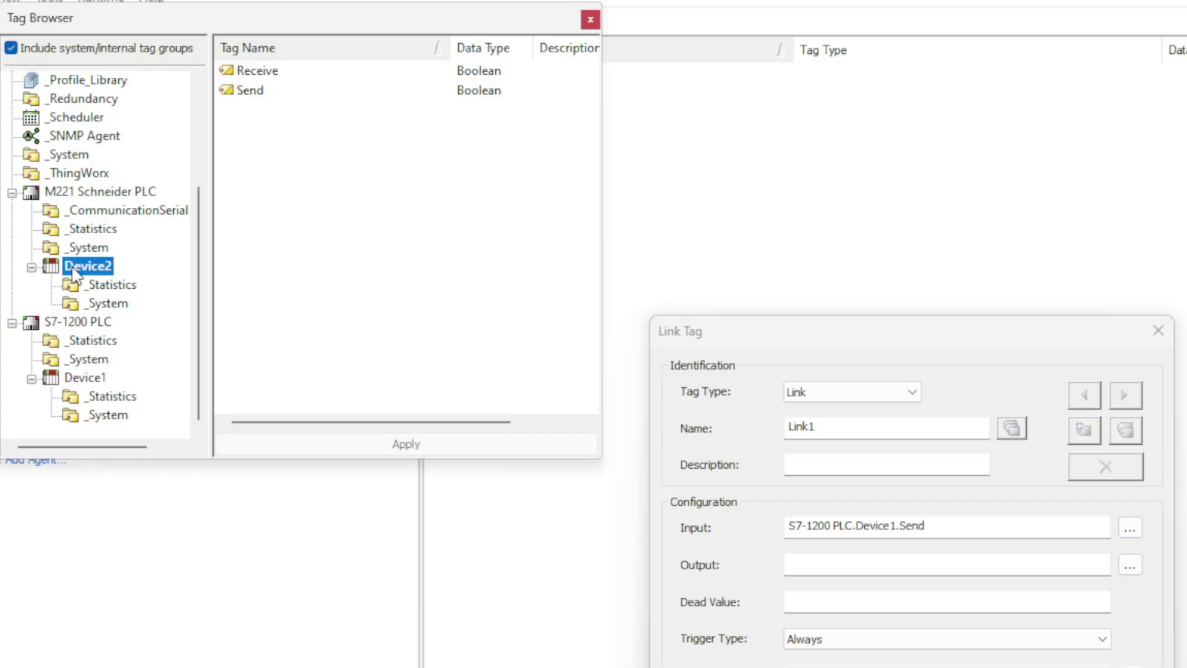
{"action": "double_click", "coordinate": [257, 71]}
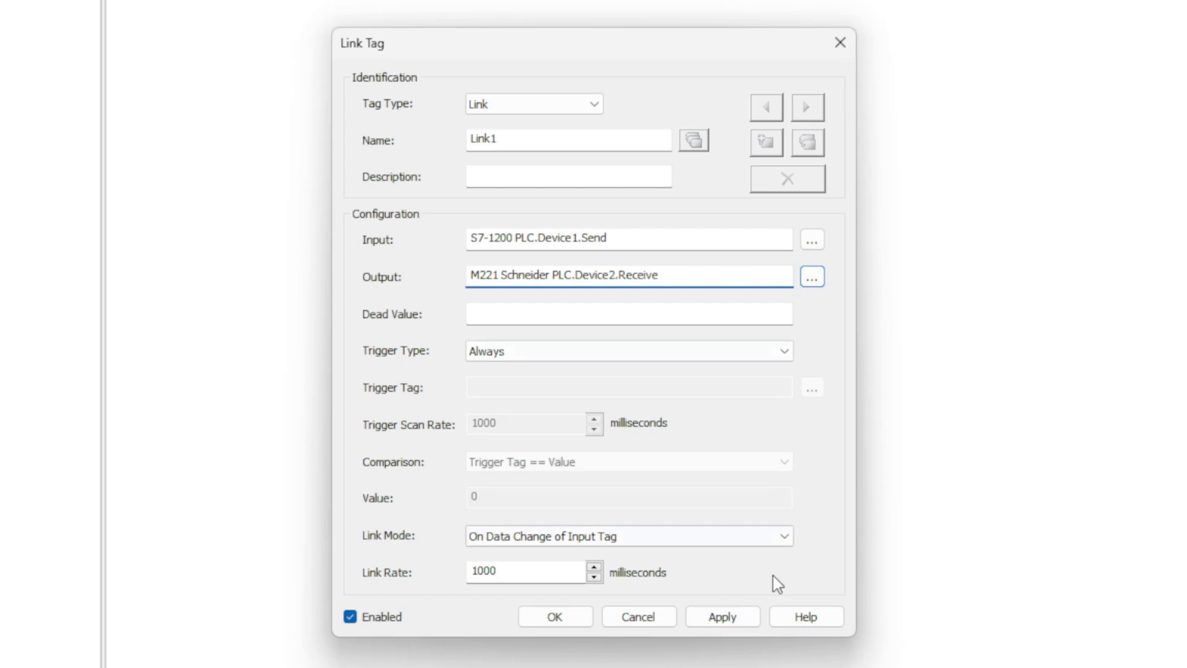
{"action": "left_click", "coordinate": [744, 619]}
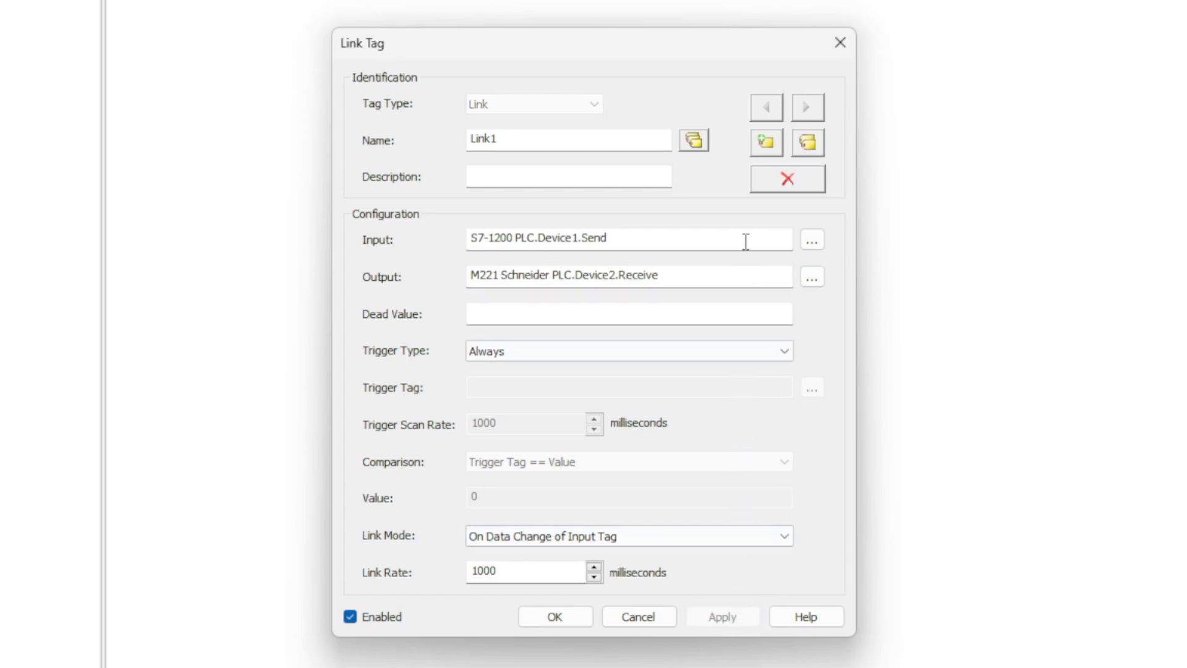
Duplicate Link1 as Link2 and set its input to M221 Schneider PLC.Device2.Send.
{"action": "left_click", "coordinate": [819, 150]}
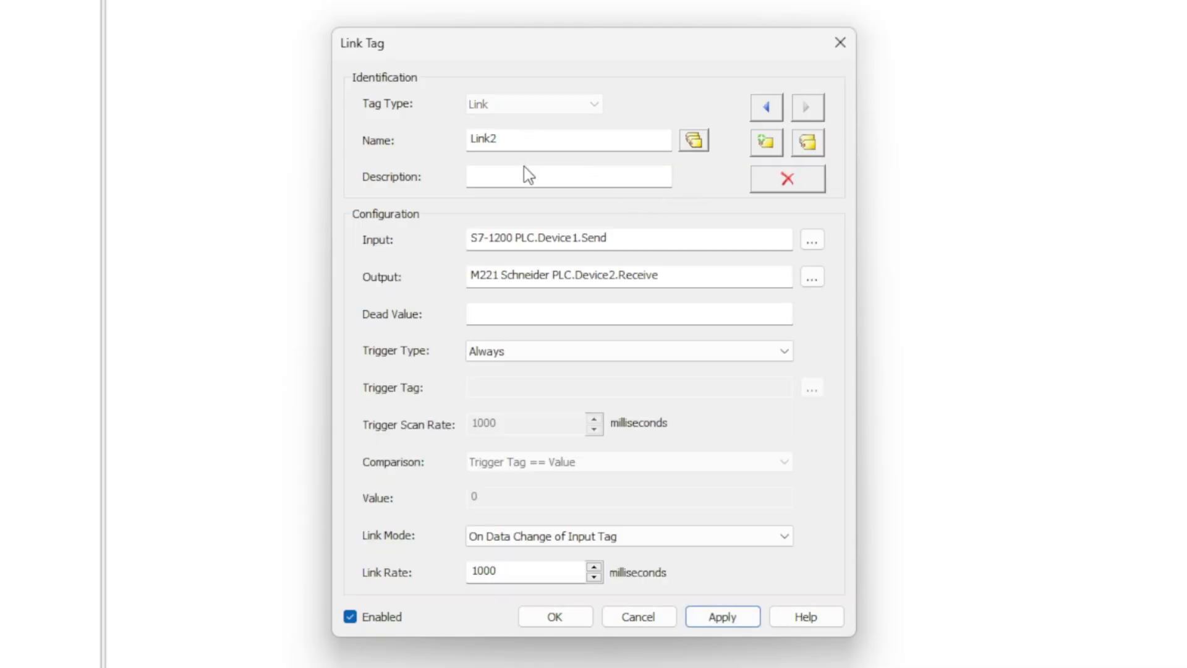
{"action": "left_click", "coordinate": [749, 238]}
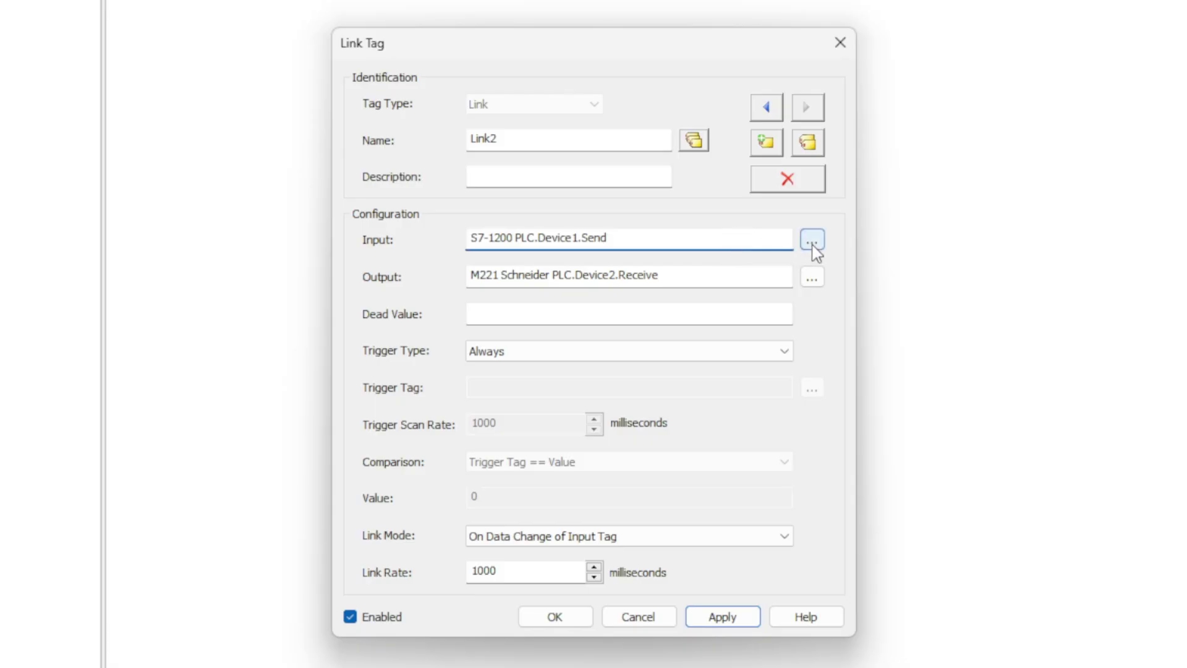
{"action": "left_click", "coordinate": [813, 248]}
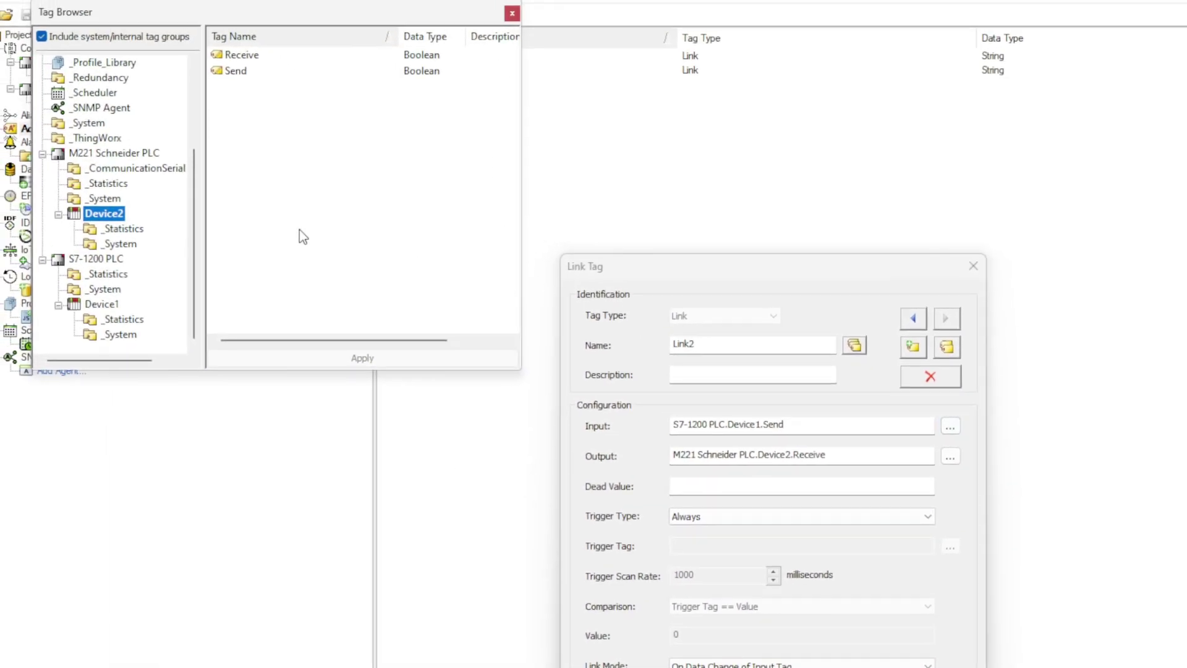
{"action": "double_click", "coordinate": [238, 71]}
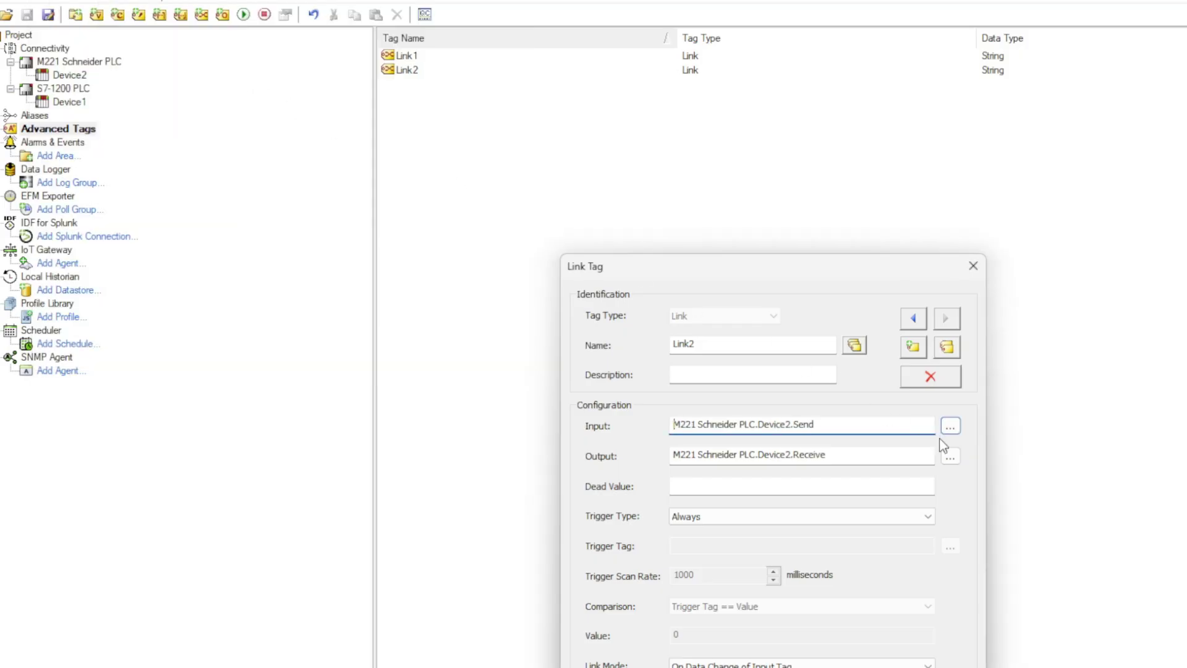
Set Link2's output to S7-1200 PLC.Device1.Receive, apply, and close the link editor.
{"action": "left_click", "coordinate": [928, 456]}
{"action": "left_click", "coordinate": [950, 458]}
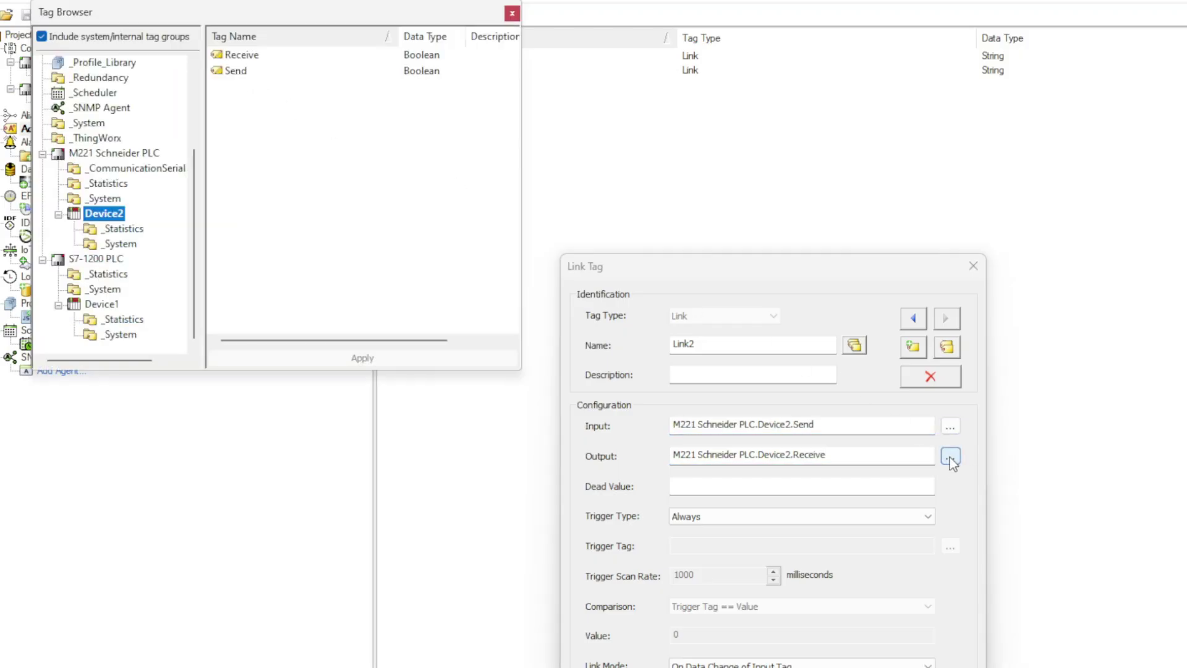
{"action": "left_click", "coordinate": [115, 260]}
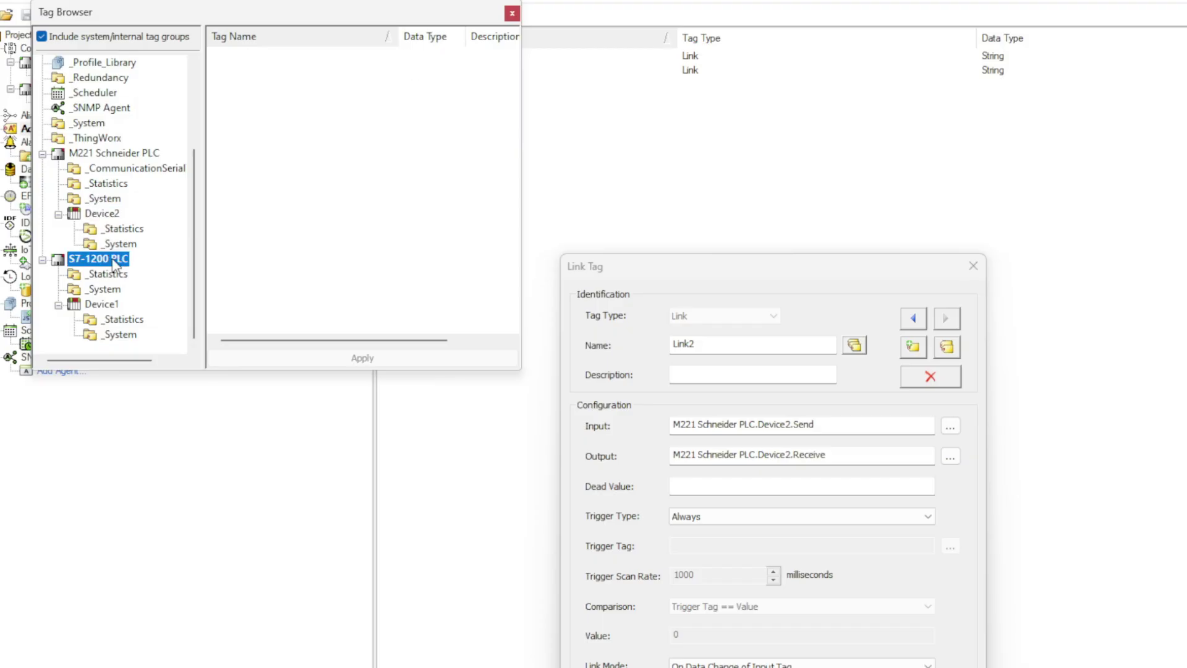
{"action": "left_click", "coordinate": [112, 306]}
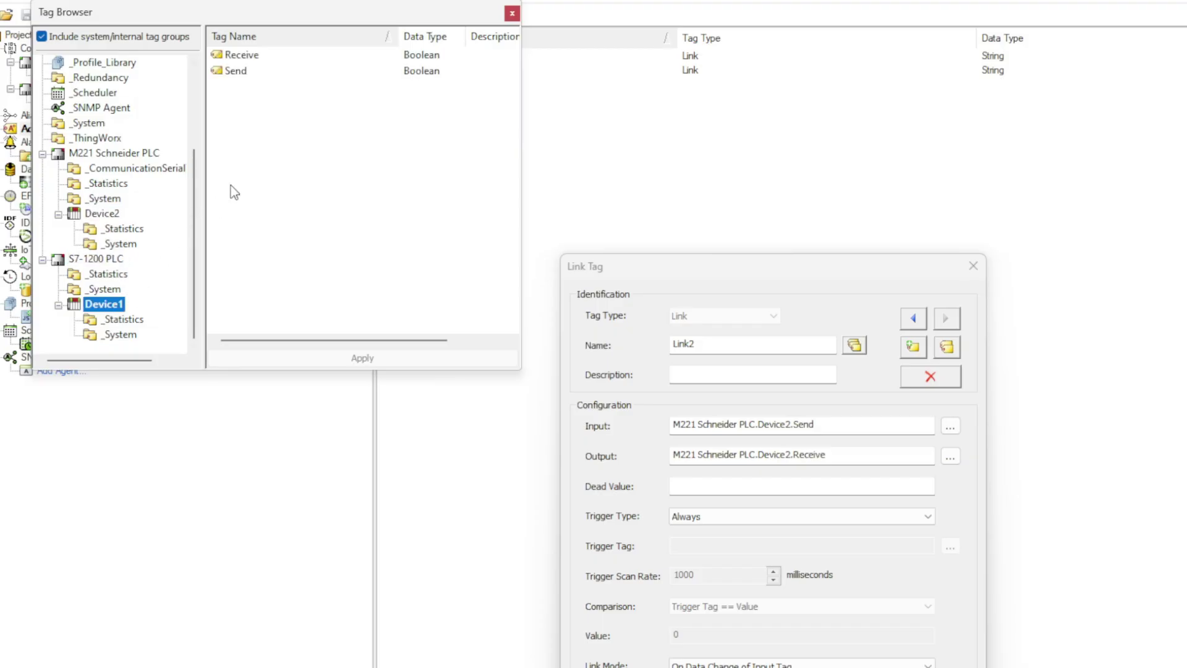
{"action": "double_click", "coordinate": [241, 55]}
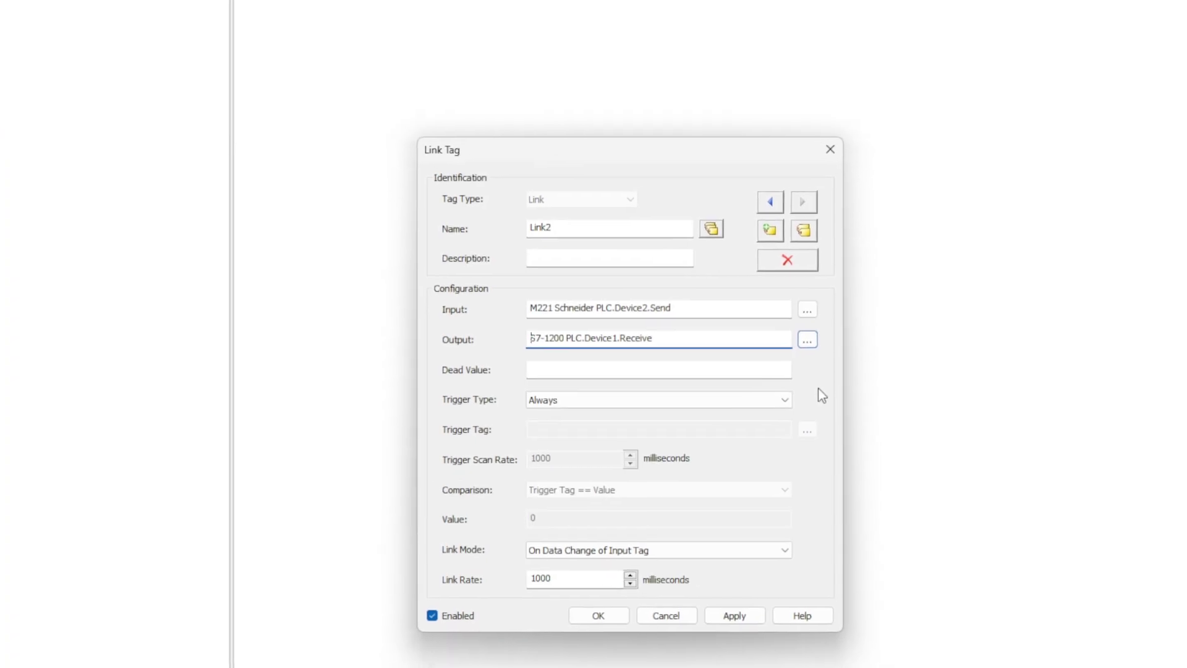
{"action": "left_click", "coordinate": [737, 616]}
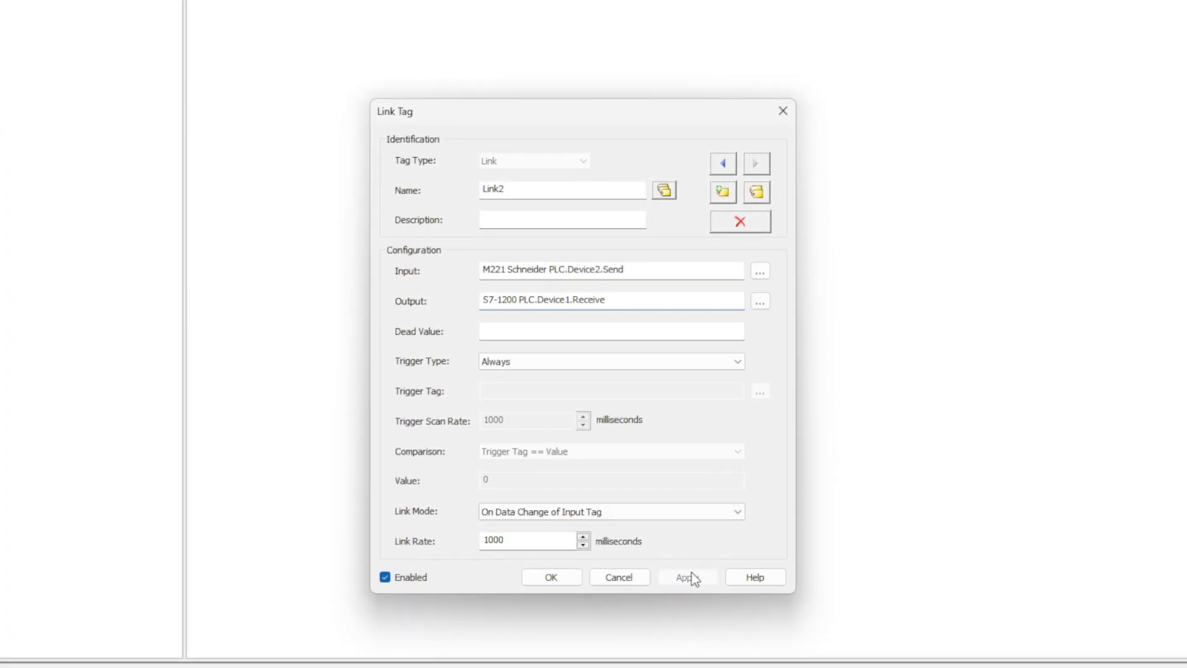
{"action": "left_click", "coordinate": [551, 577]}
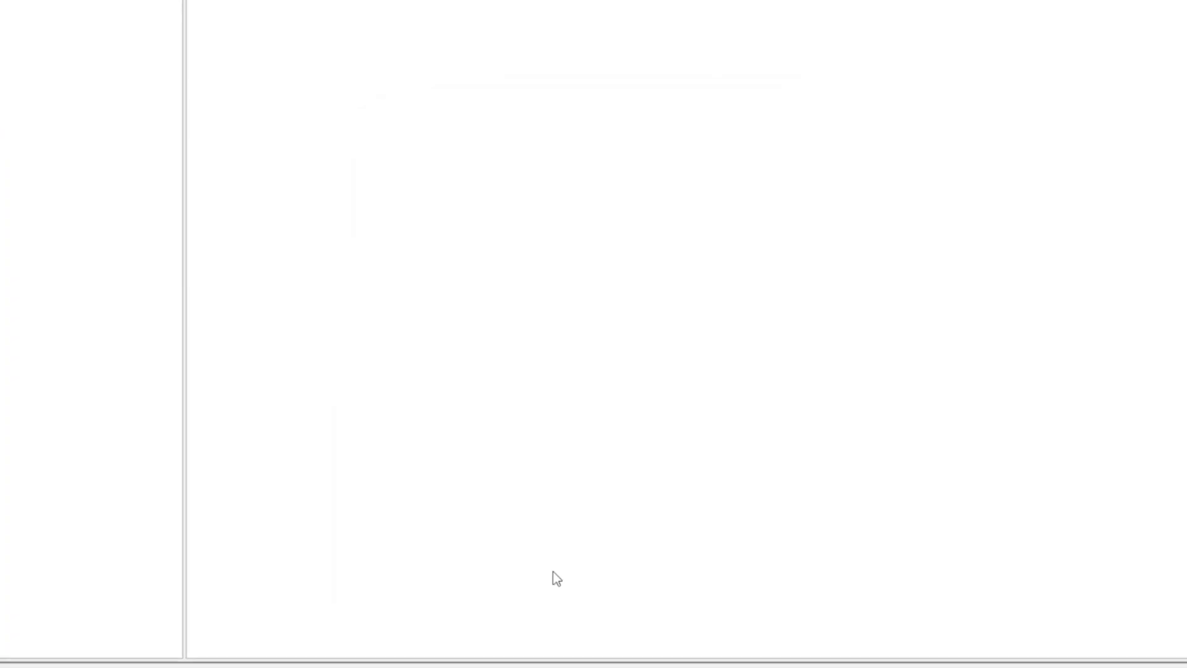
Force the Send_MB (%M0.0) contact in Network 1 to 1 in TIA Portal.
{"action": "left_click", "coordinate": [650, 263]}
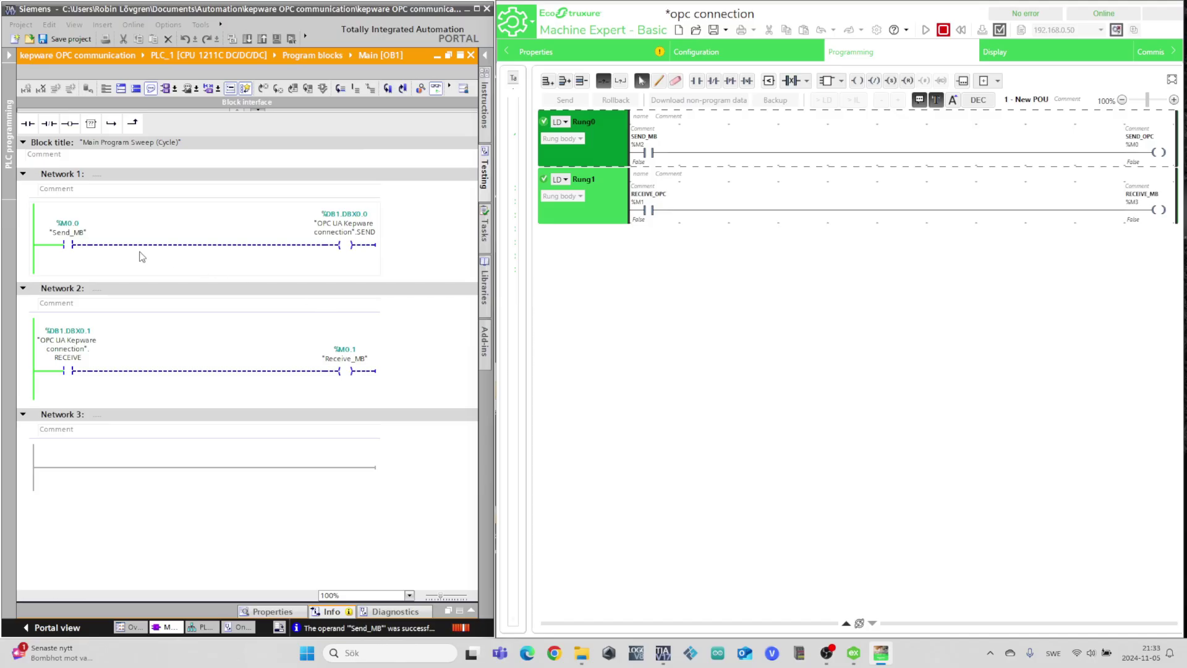
{"action": "right_click", "coordinate": [68, 244]}
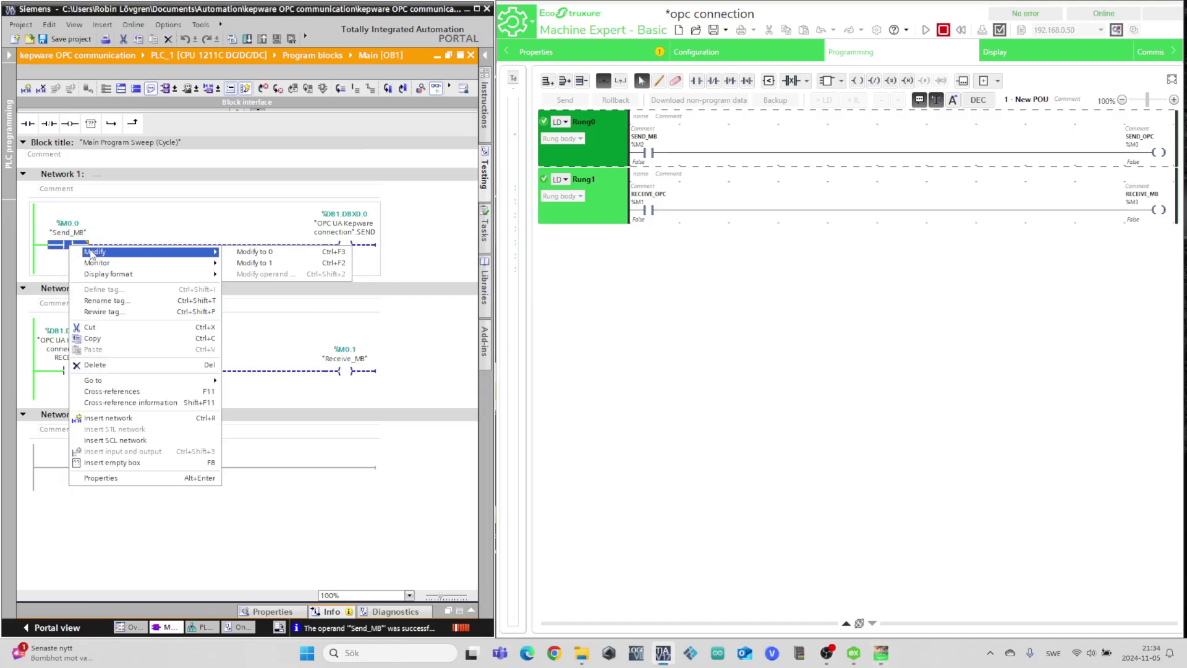
{"action": "left_click", "coordinate": [263, 263]}
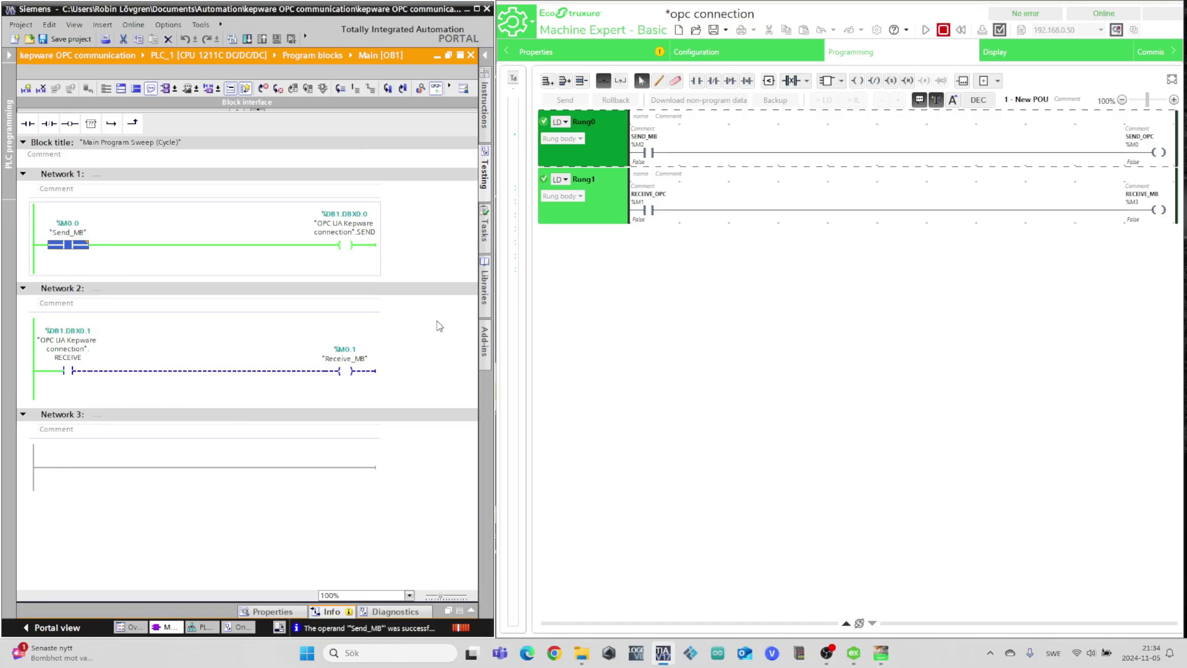
{"action": "mouse_move", "coordinate": [644, 190]}
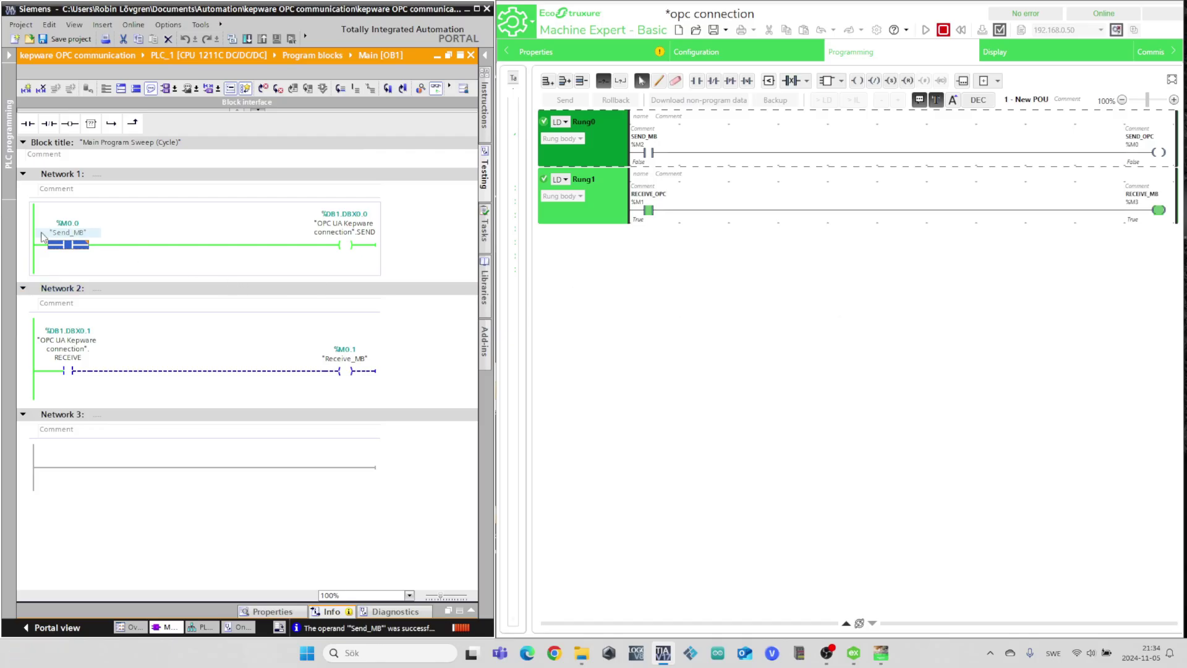
Reset Send_MB to 0 in TIA Portal, then set SEND_MB to True in Machine Expert.
{"action": "right_click", "coordinate": [69, 244]}
{"action": "mouse_move", "coordinate": [193, 251]}
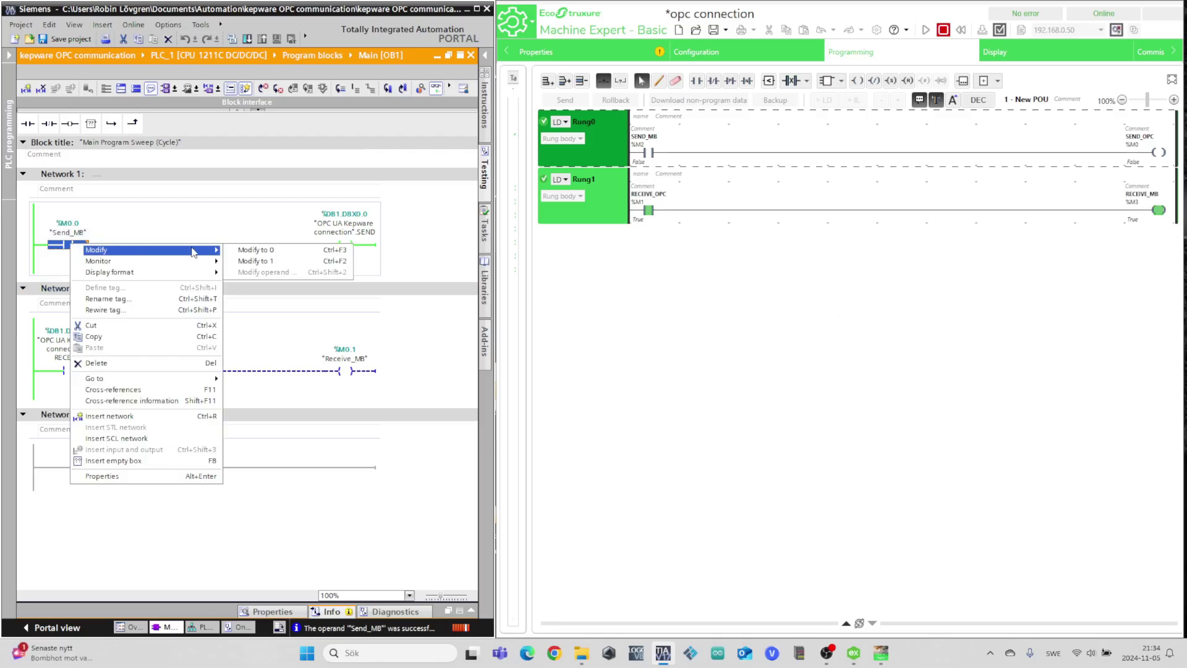
{"action": "left_click", "coordinate": [284, 251]}
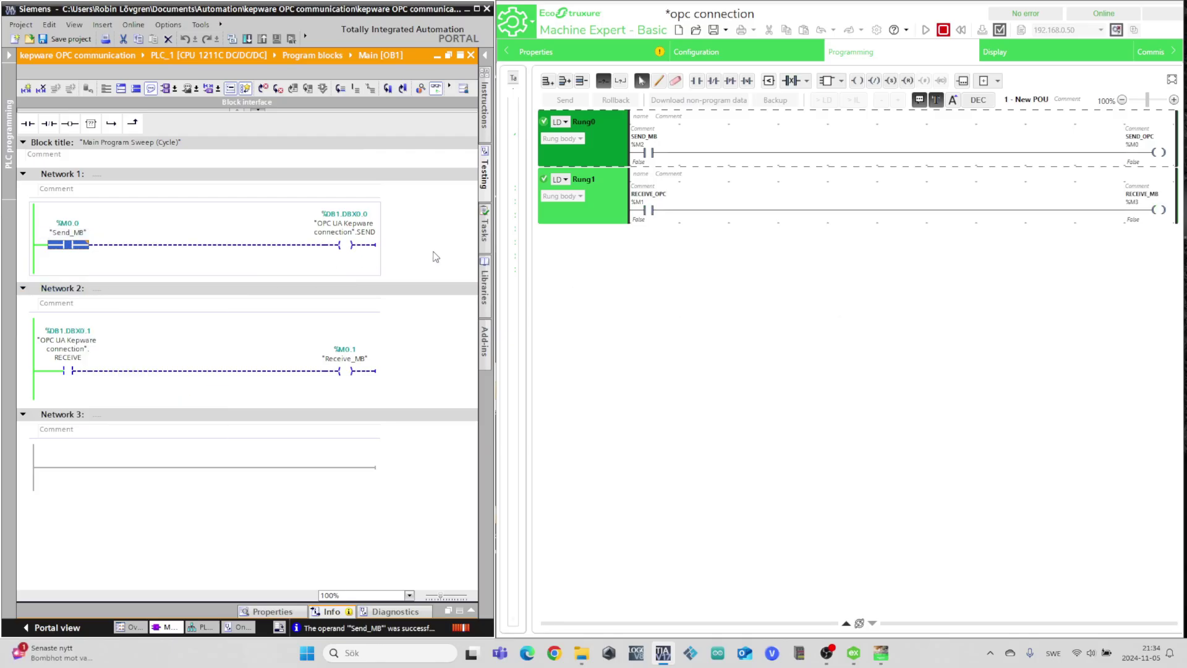
{"action": "left_click", "coordinate": [683, 292]}
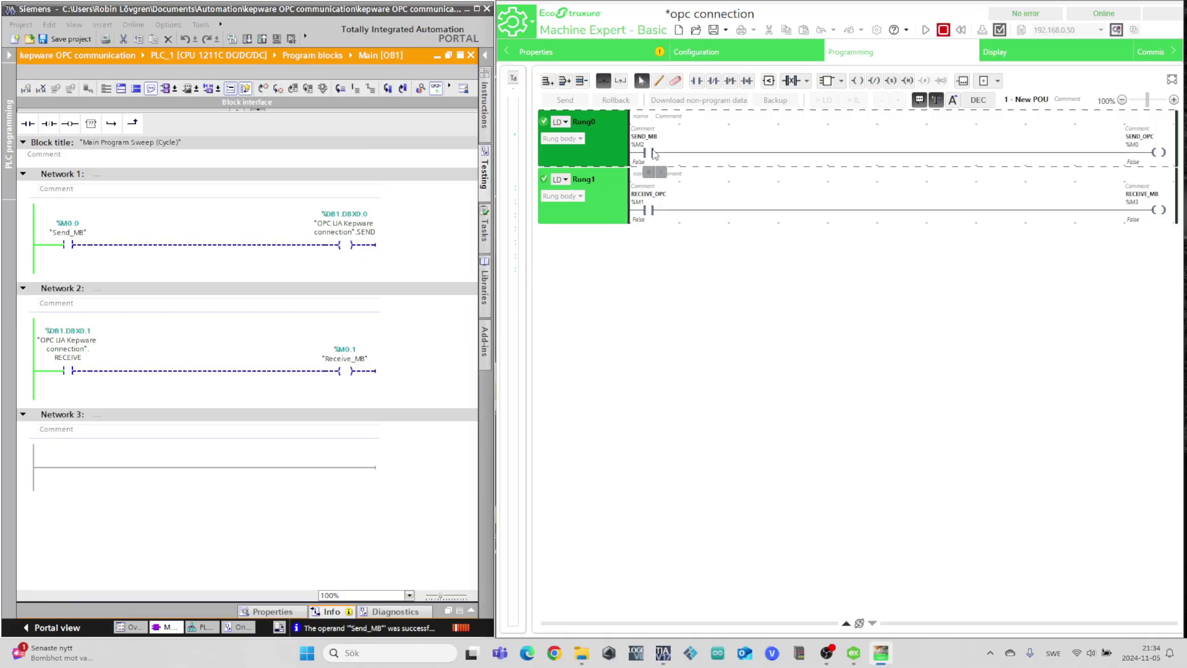
{"action": "left_click", "coordinate": [661, 175]}
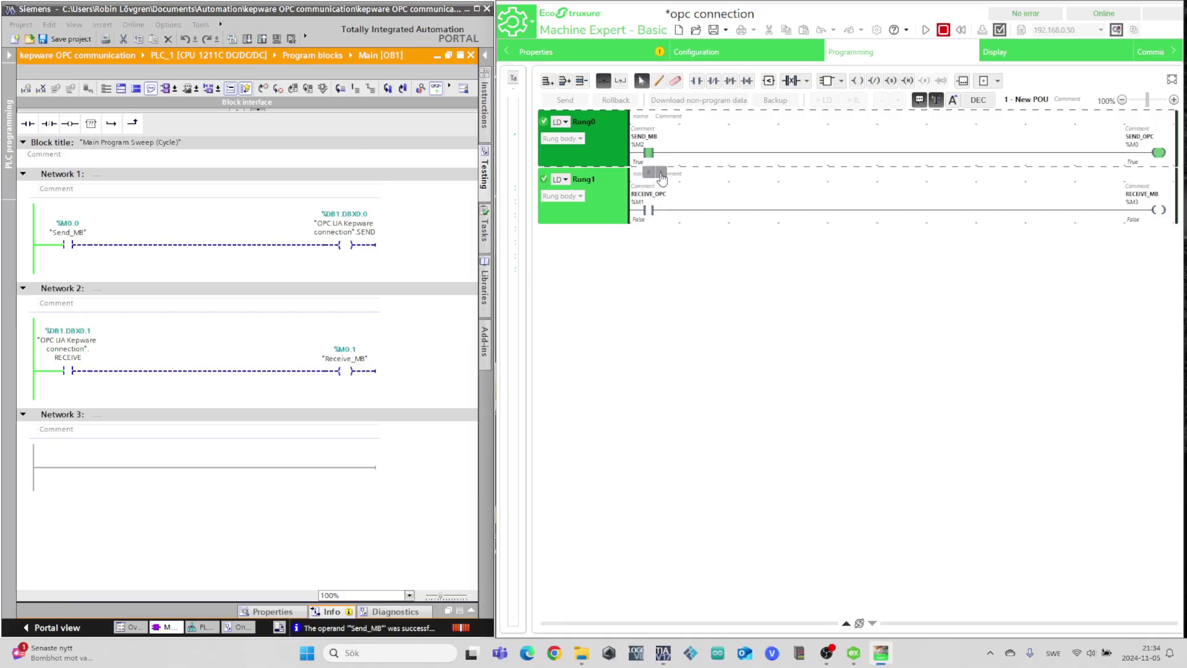